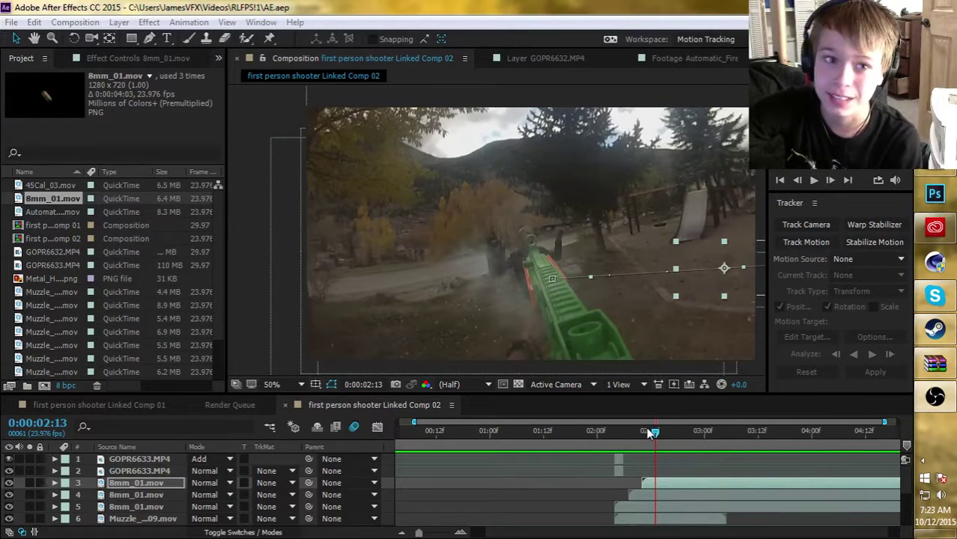
# Review the existing muzzle flash at 0:00:02:04, then return to frame 0:00:02:13.
pyautogui.moveTo(653, 434); pyautogui.dragTo(612, 434)
pyautogui.click(671, 455)
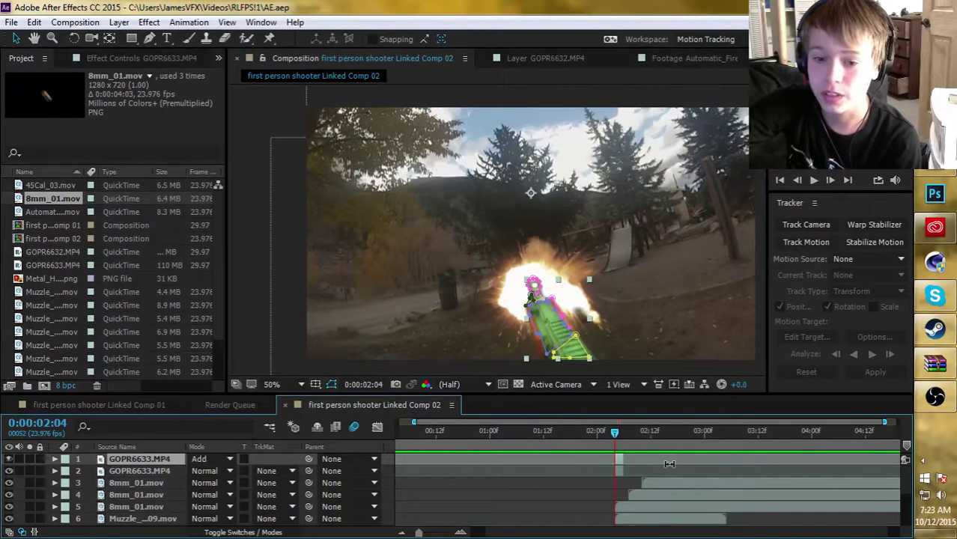
pyautogui.click(670, 481)
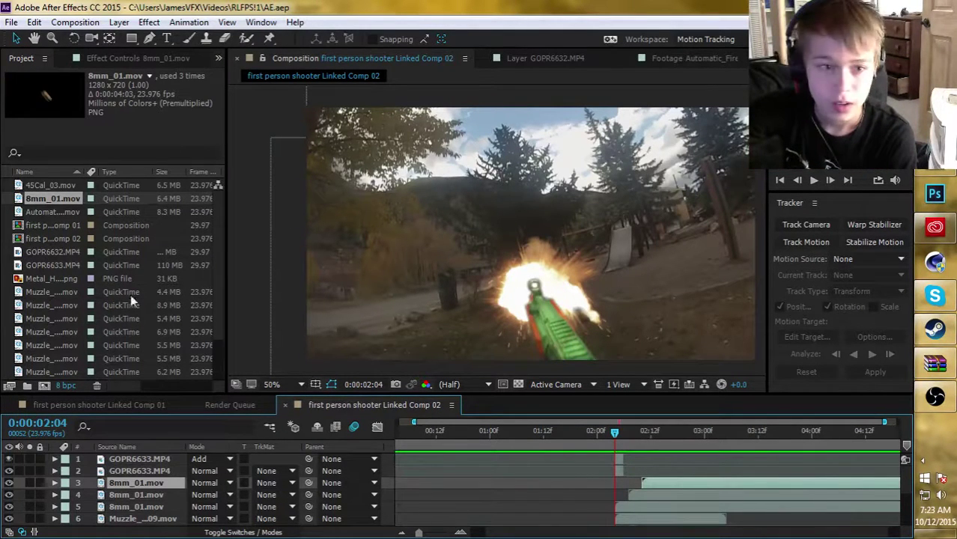
pyautogui.moveTo(614, 433); pyautogui.dragTo(657, 434)
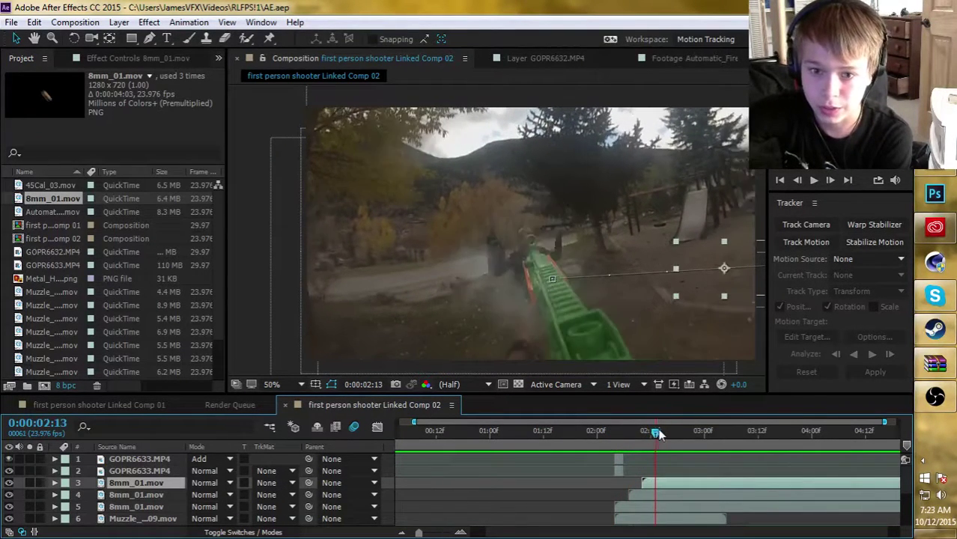
# Duplicate the full-length GOPR6633.MP4 footage layer and split the copy at 0:00:02:13.
pyautogui.click(759, 374)
pyautogui.click(783, 388)
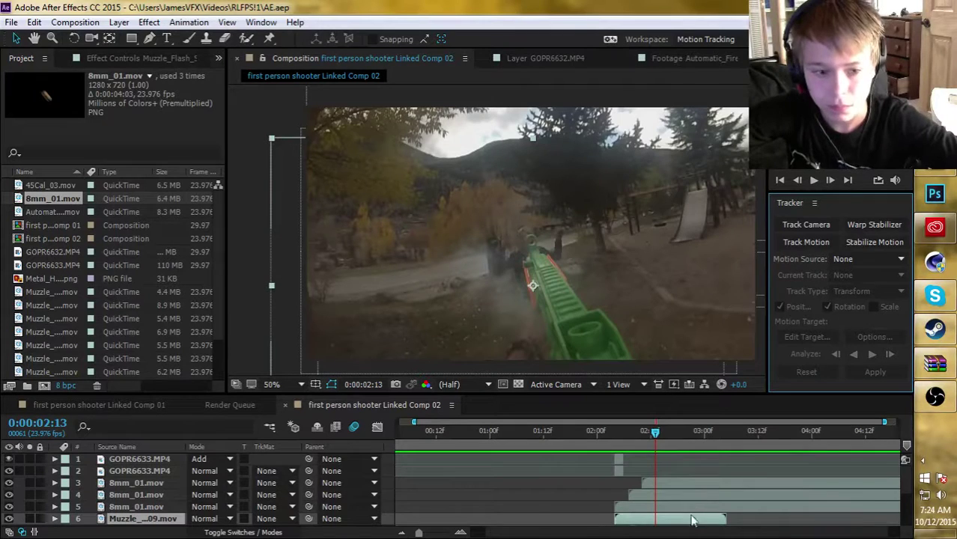
pyautogui.scroll(-3, 898, 472)
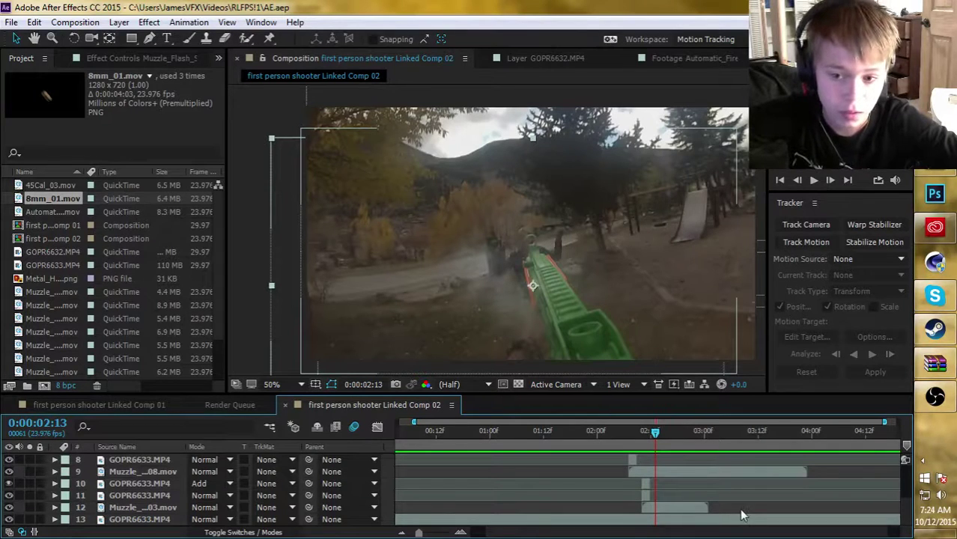
pyautogui.click(748, 520)
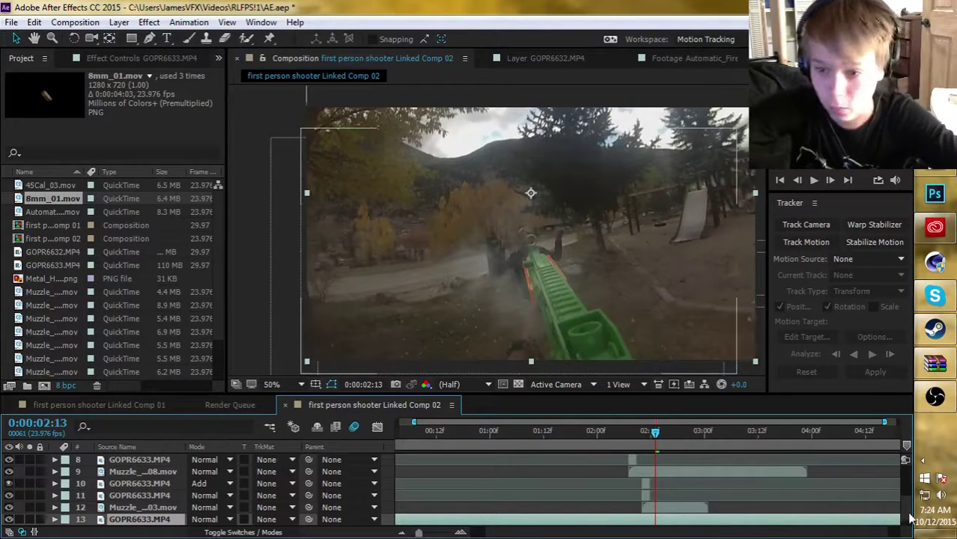
pyautogui.scroll(-1, 909, 524)
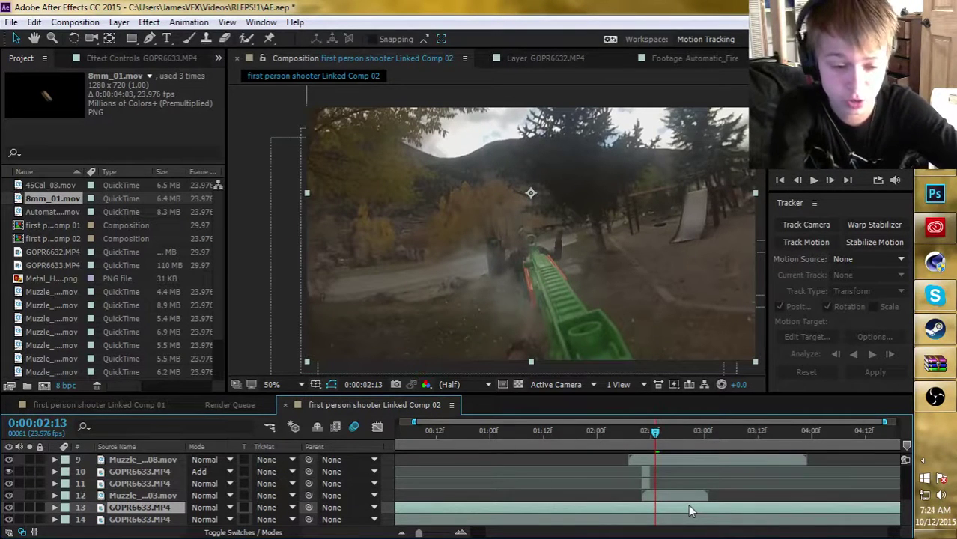
pyautogui.hotkey('ctrl', 'shift', 'd')
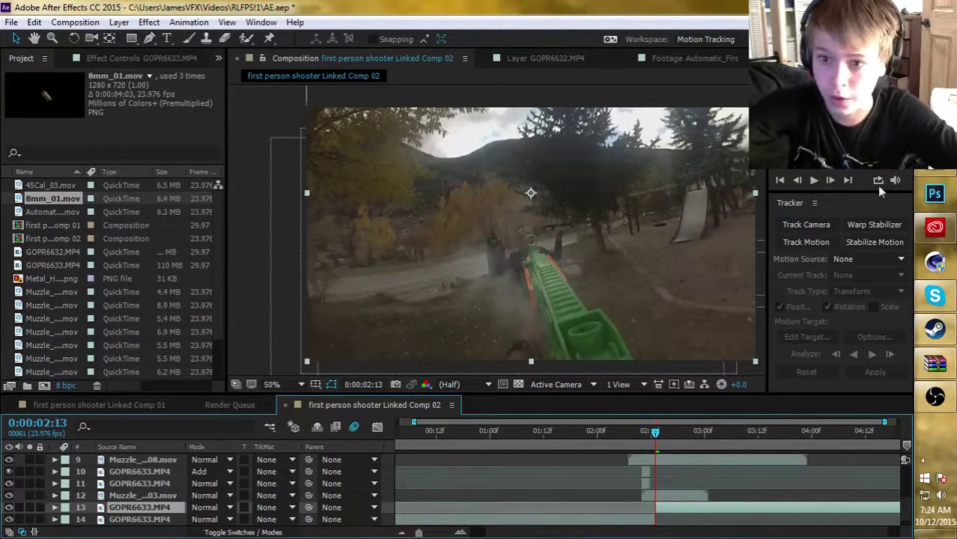
# Split the duplicate again at 0:00:02:15 and delete its outer parts, keeping the two-frame piece above the full-length footage.
pyautogui.click(831, 182)
pyautogui.click(831, 181)
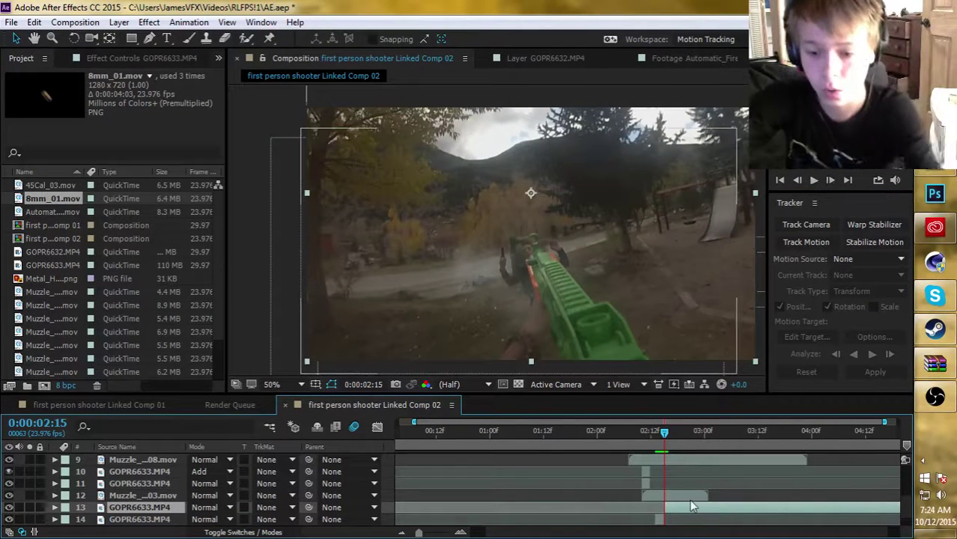
pyautogui.click(632, 512)
pyautogui.click(630, 521)
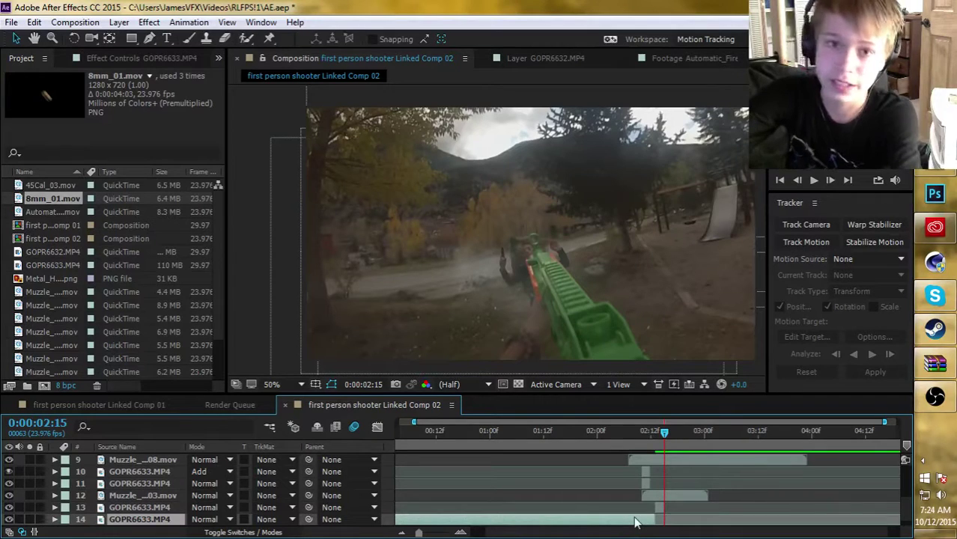
pyautogui.click(635, 523)
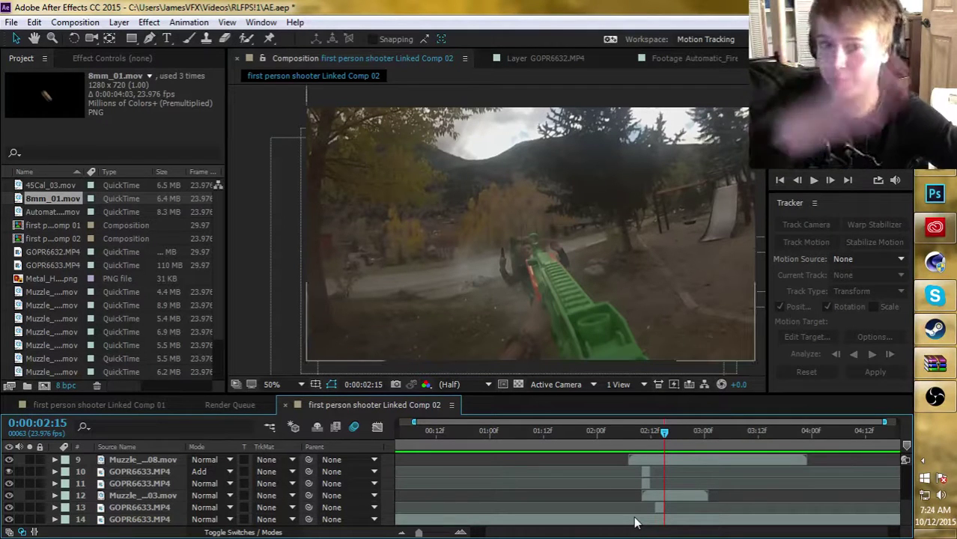
# Set the two-frame GOPR6633.MP4 layer's blending mode to Add at 0:00:02:13.
pyautogui.moveTo(664, 429); pyautogui.dragTo(656, 433)
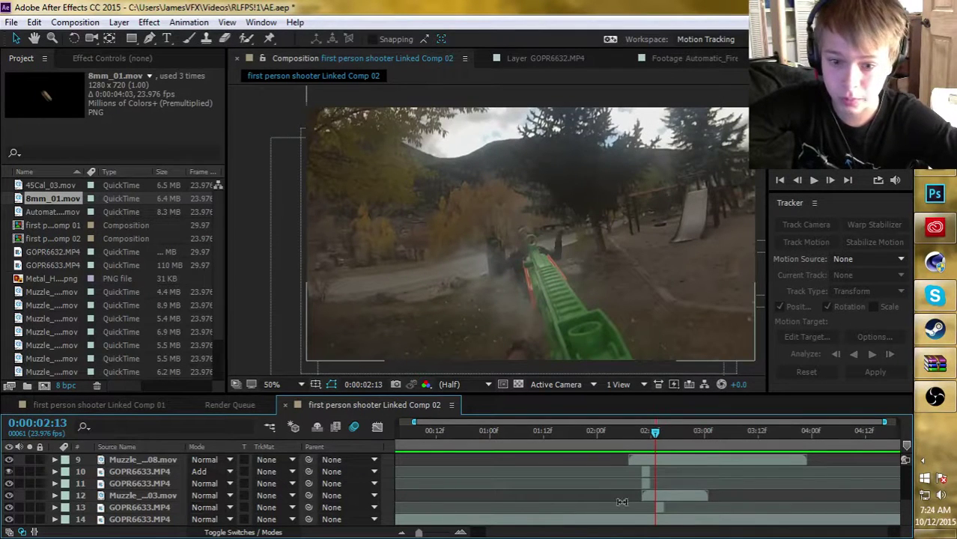
pyautogui.click(659, 508)
pyautogui.click(230, 507)
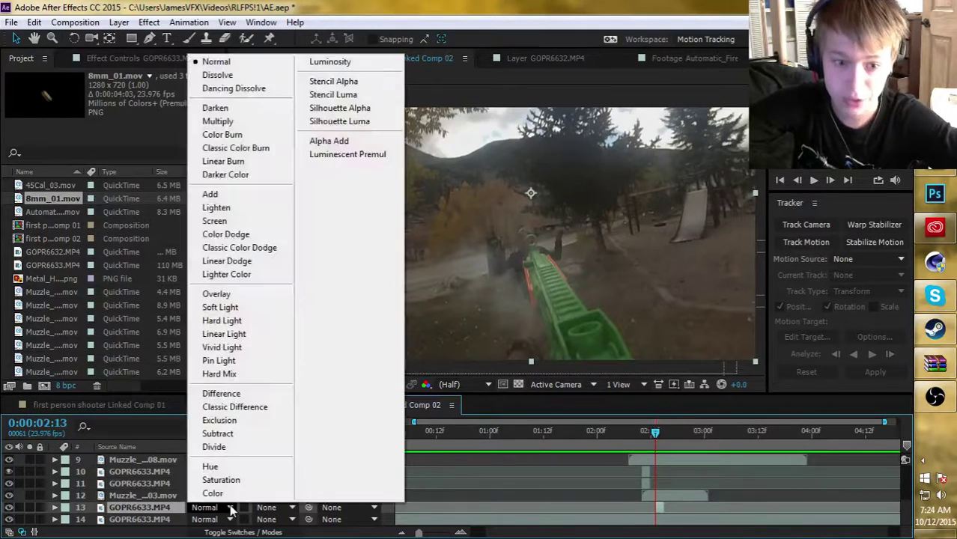
pyautogui.click(262, 195)
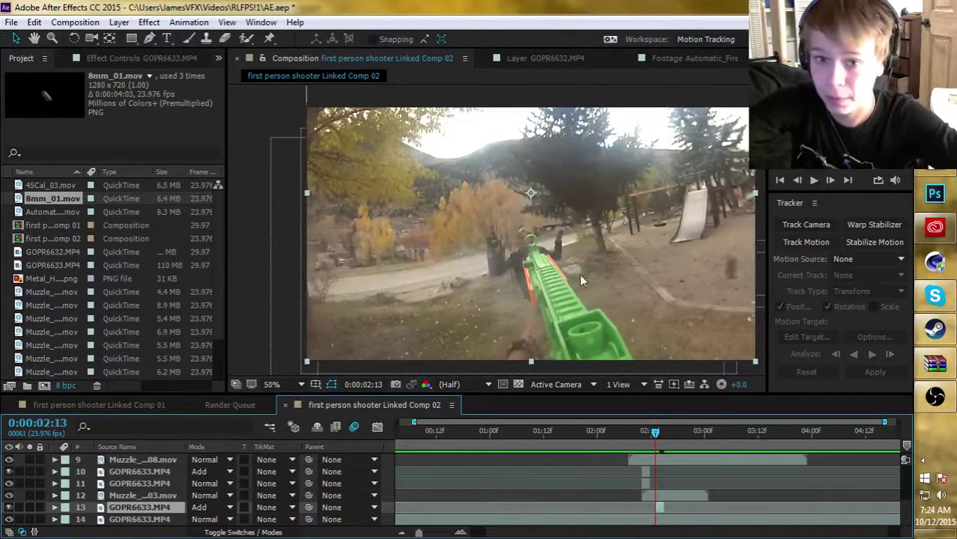
# Draw a mask with the Pen tool around the front part of the green gun barrel on the two-frame layer.
pyautogui.click(152, 39)
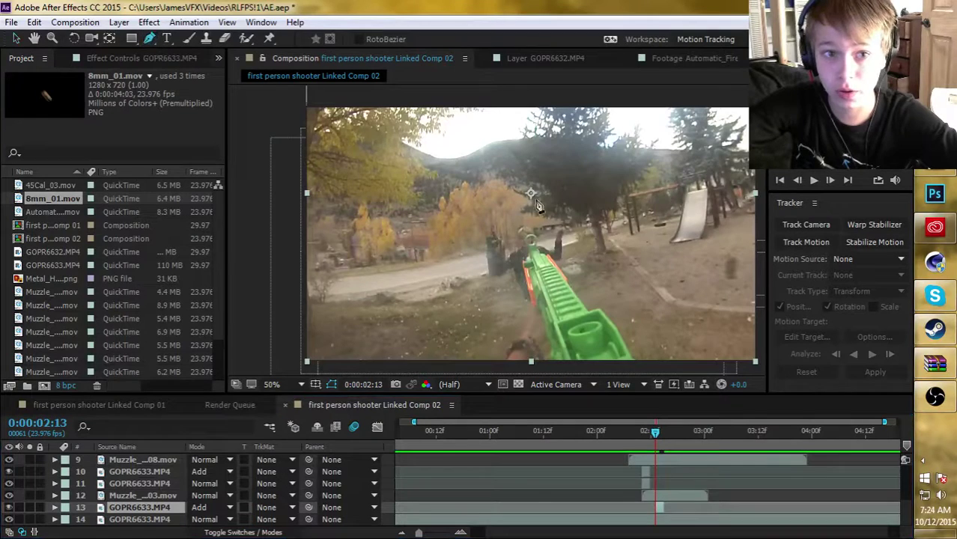
pyautogui.scroll(2, 560, 284)
pyautogui.scroll(1, 535, 307)
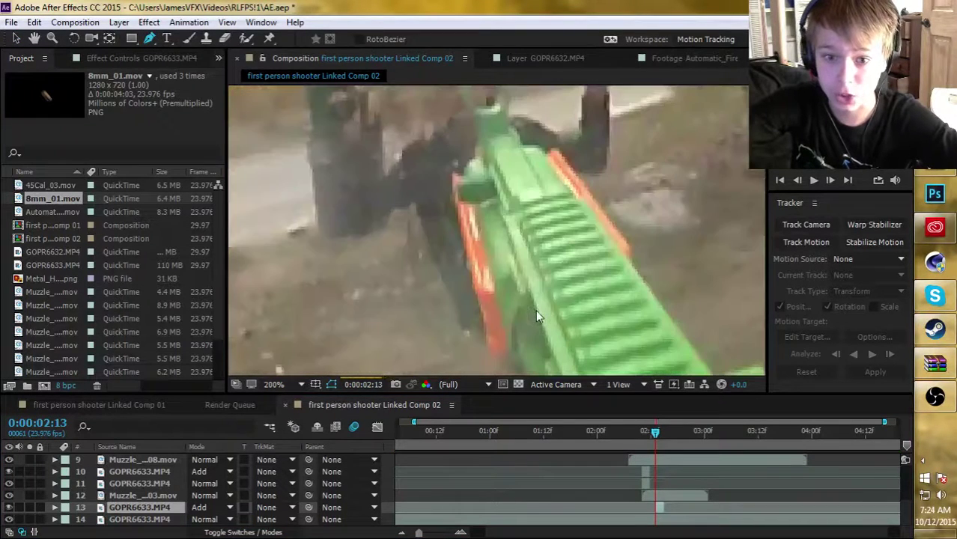
pyautogui.click(499, 284)
pyautogui.click(471, 190)
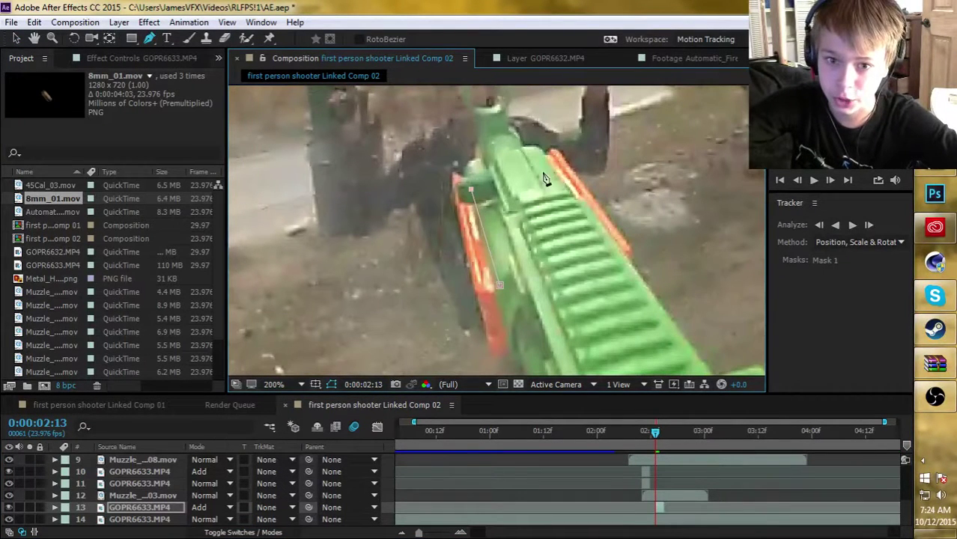
pyautogui.moveTo(569, 339); pyautogui.dragTo(566, 319)
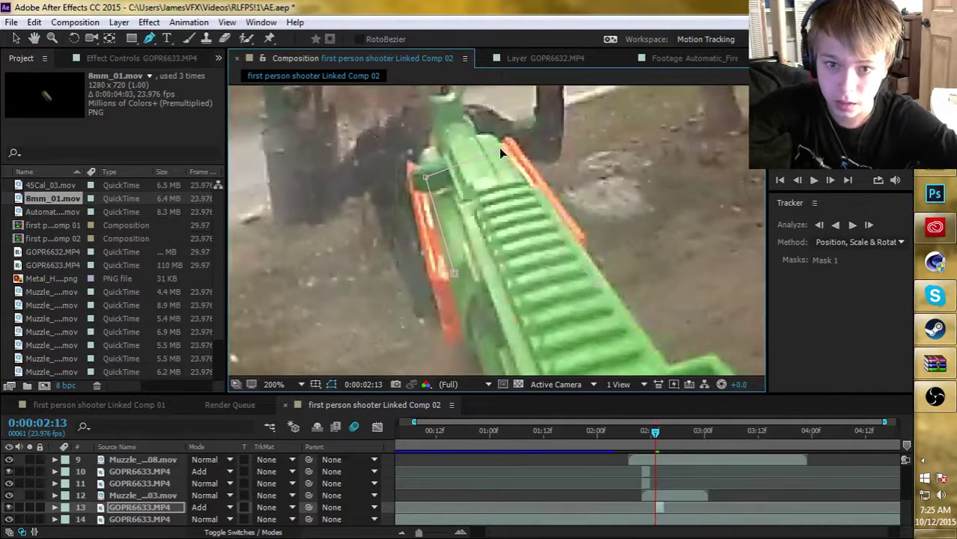
pyautogui.moveTo(429, 151)
pyautogui.mouseDown()
pyautogui.moveTo(435, 140)
pyautogui.moveTo(436, 151)
pyautogui.mouseUp()
pyautogui.click(475, 295)
pyautogui.click(567, 301)
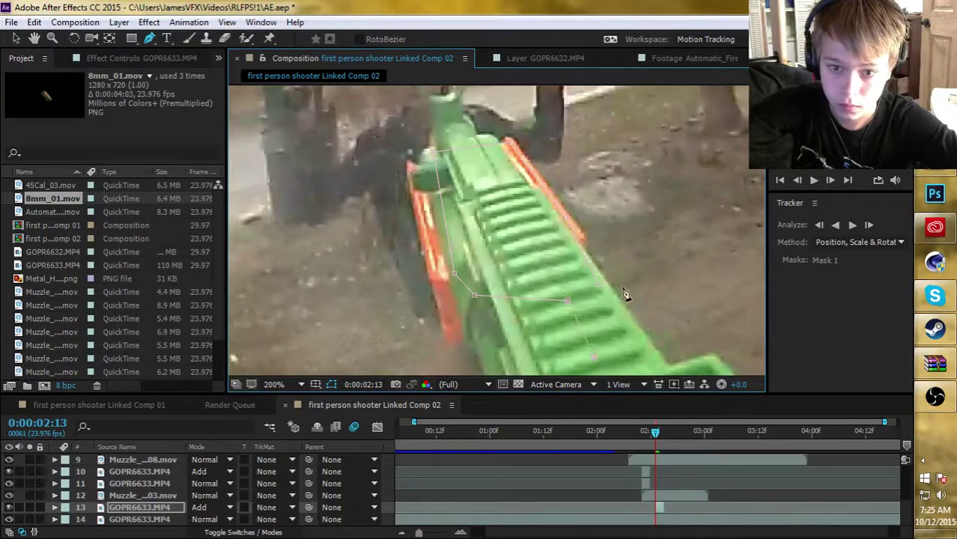
pyautogui.click(596, 283)
# Reshape the barrel mask to reach the front tip, the rear end of the ridged rail and the orange side strip.
pyautogui.moveTo(567, 301); pyautogui.dragTo(501, 366)
pyautogui.press(',')
pyautogui.moveTo(545, 293); pyautogui.dragTo(577, 298)
pyautogui.moveTo(497, 298); pyautogui.dragTo(503, 330)
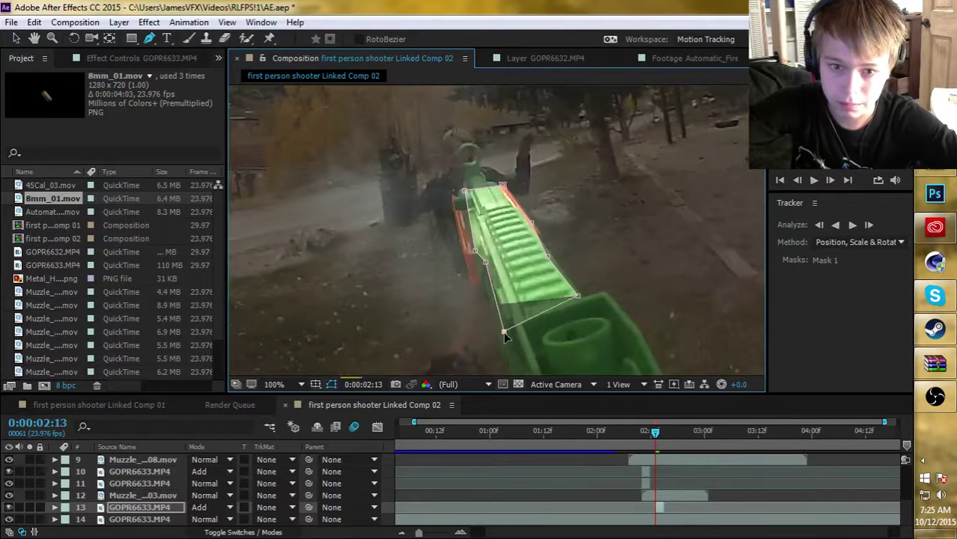
pyautogui.moveTo(501, 186); pyautogui.dragTo(484, 178)
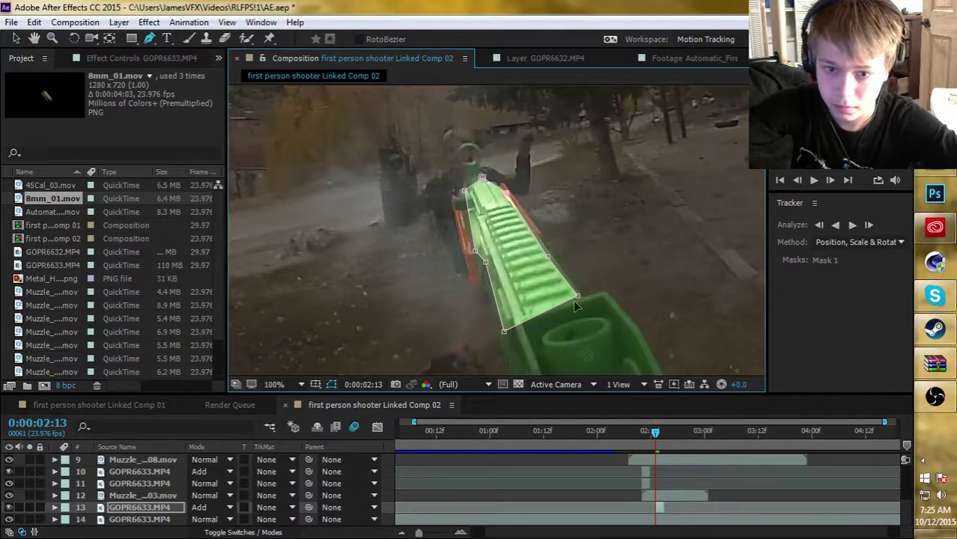
pyautogui.moveTo(579, 298); pyautogui.dragTo(593, 309)
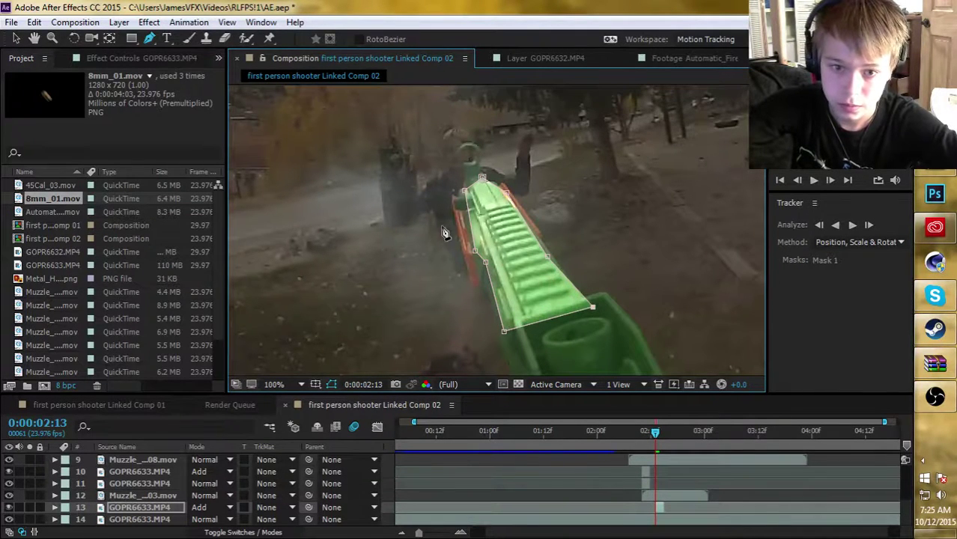
pyautogui.moveTo(472, 245); pyautogui.dragTo(469, 275)
pyautogui.moveTo(466, 192); pyautogui.dragTo(450, 197)
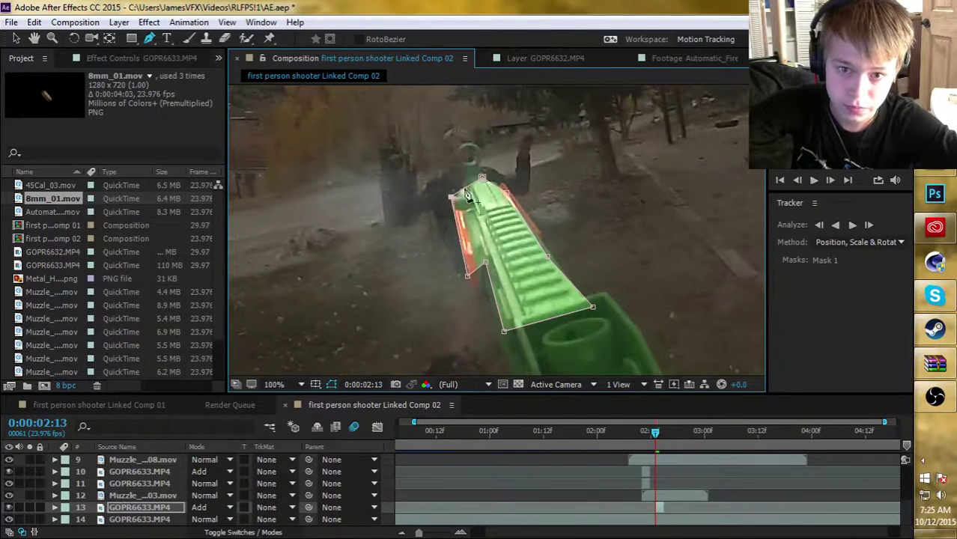
# Draw a second mask around the gun's round front sight and its post, fitting its upper point to the ring.
pyautogui.scroll(1, 460, 152)
pyautogui.moveTo(482, 276); pyautogui.dragTo(469, 215)
pyautogui.click(453, 137)
pyautogui.click(488, 116)
pyautogui.click(528, 116)
pyautogui.click(543, 141)
pyautogui.click(546, 181)
pyautogui.click(542, 205)
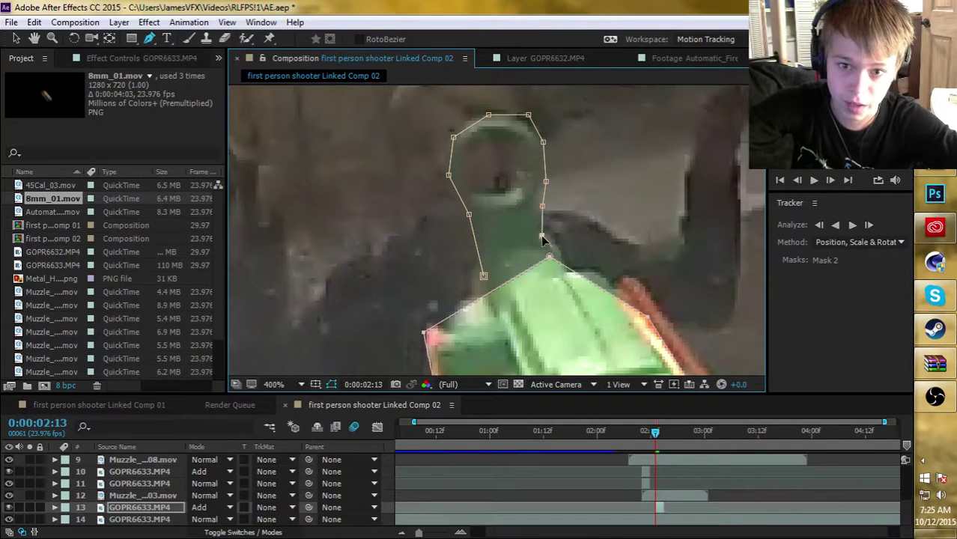
pyautogui.click(542, 255)
pyautogui.click(483, 276)
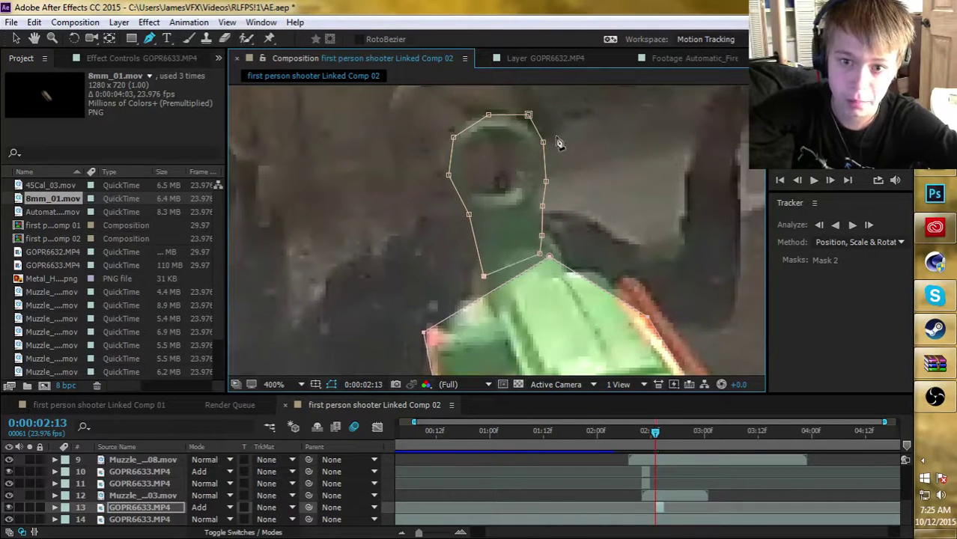
pyautogui.moveTo(528, 115); pyautogui.dragTo(527, 122)
# Draw a third mask around the opening inside the front sight's ring and adjust its upper point.
pyautogui.click(480, 191)
pyautogui.click(460, 169)
pyautogui.click(486, 135)
pyautogui.click(510, 137)
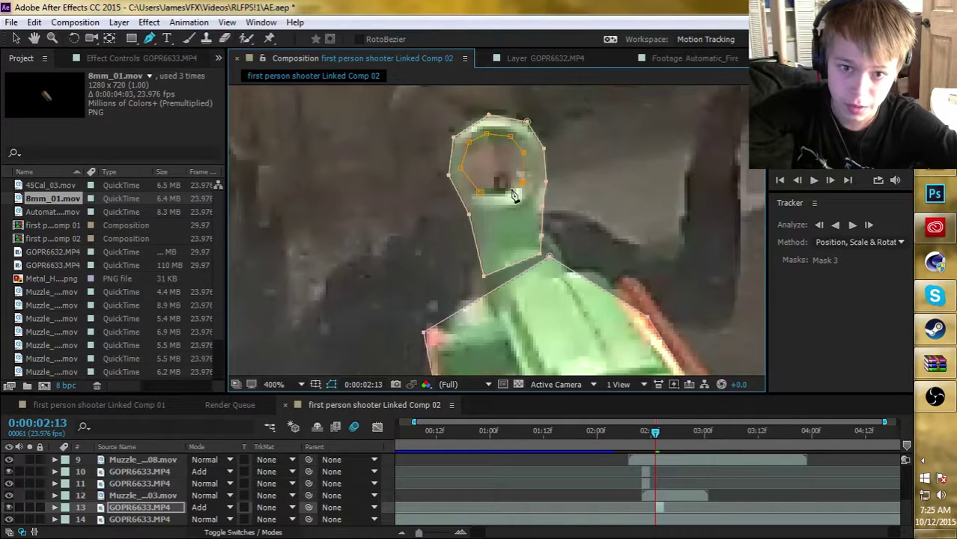
pyautogui.click(481, 193)
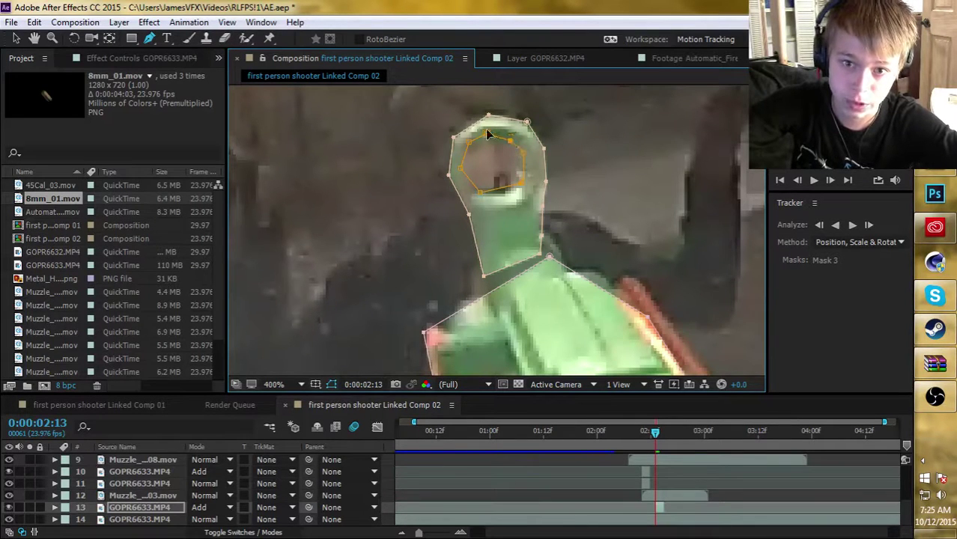
pyautogui.moveTo(487, 137); pyautogui.dragTo(490, 141)
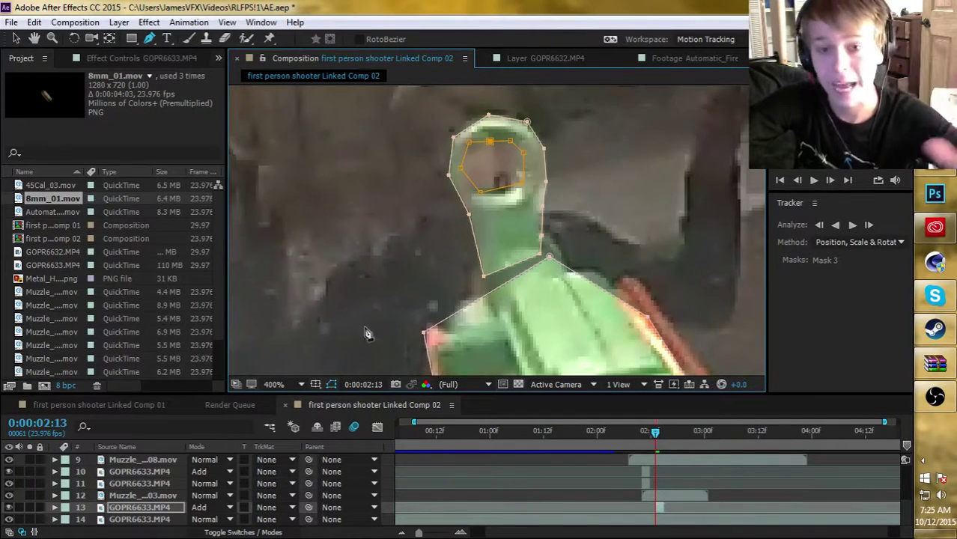
# Adjust the barrel mask's rear points to follow the gun's side edge and the end of the ridged rail.
pyautogui.scroll(-1, 528, 298)
pyautogui.moveTo(528, 323); pyautogui.dragTo(566, 228)
pyautogui.press('g')
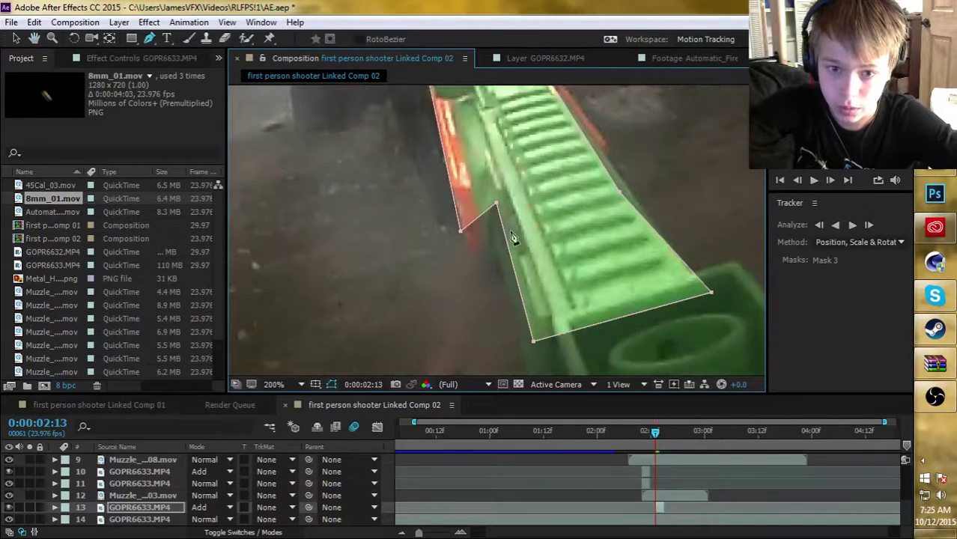
pyautogui.moveTo(496, 205); pyautogui.dragTo(488, 256)
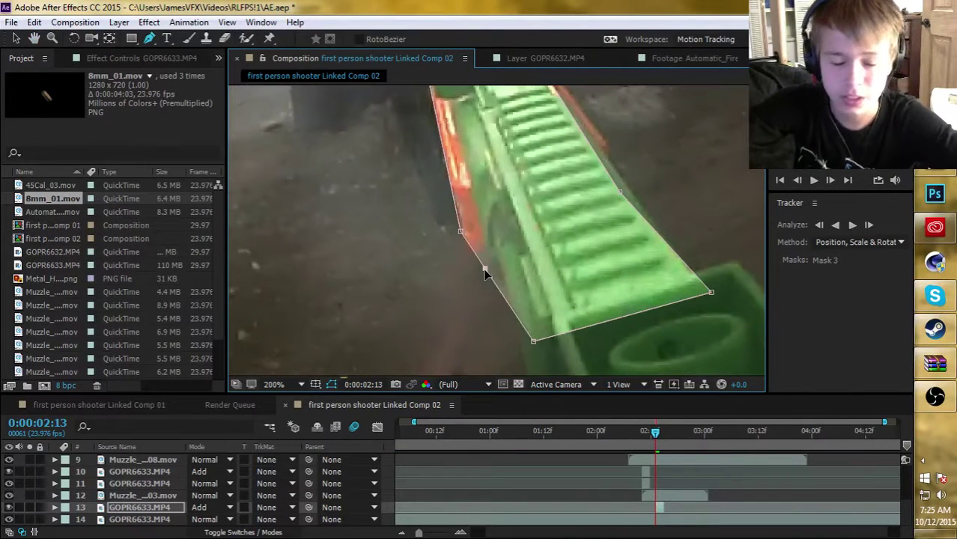
pyautogui.moveTo(714, 298); pyautogui.dragTo(701, 271)
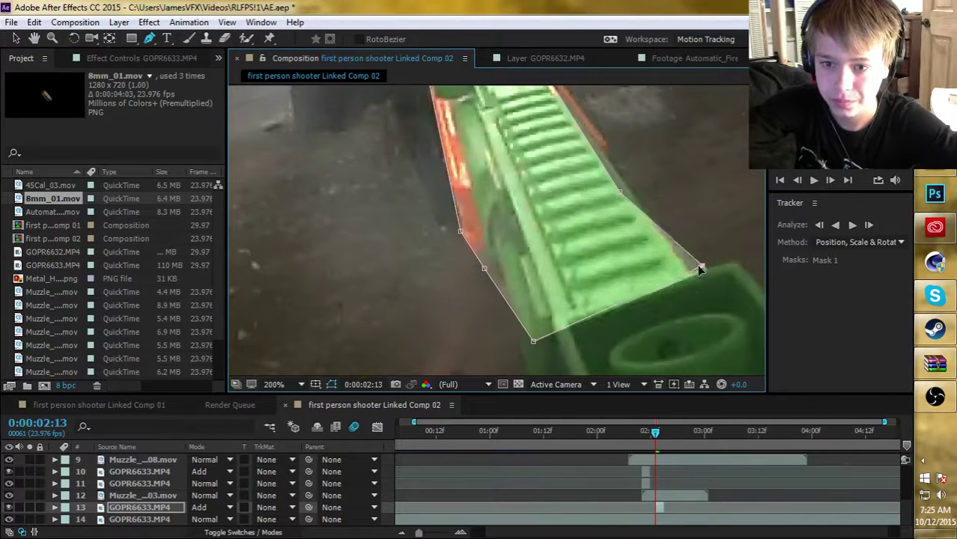
# Refine the points of the sight-opening mask so it follows the inner edge of the ring more closely.
pyautogui.scroll(2, 572, 256)
pyautogui.scroll(-3, 572, 257)
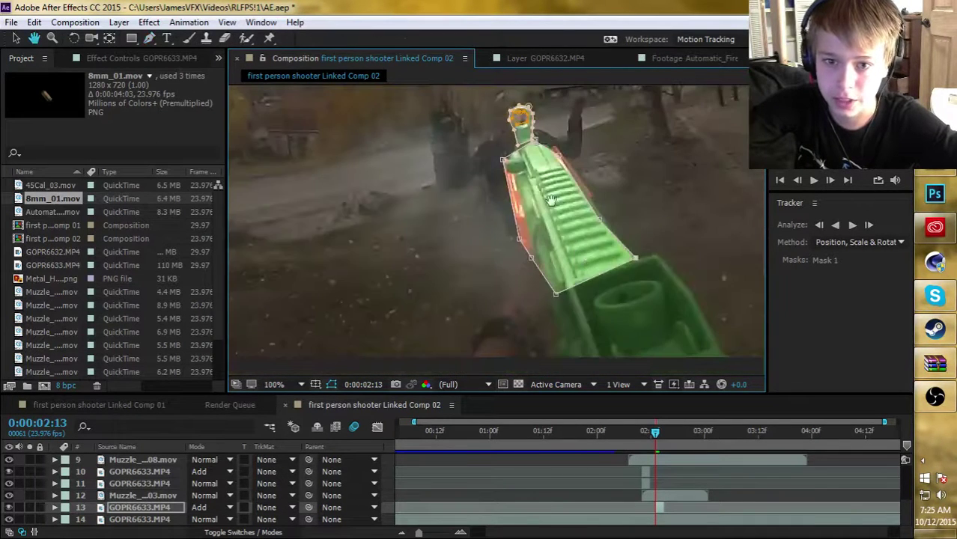
pyautogui.scroll(3, 520, 203)
pyautogui.scroll(1, 522, 208)
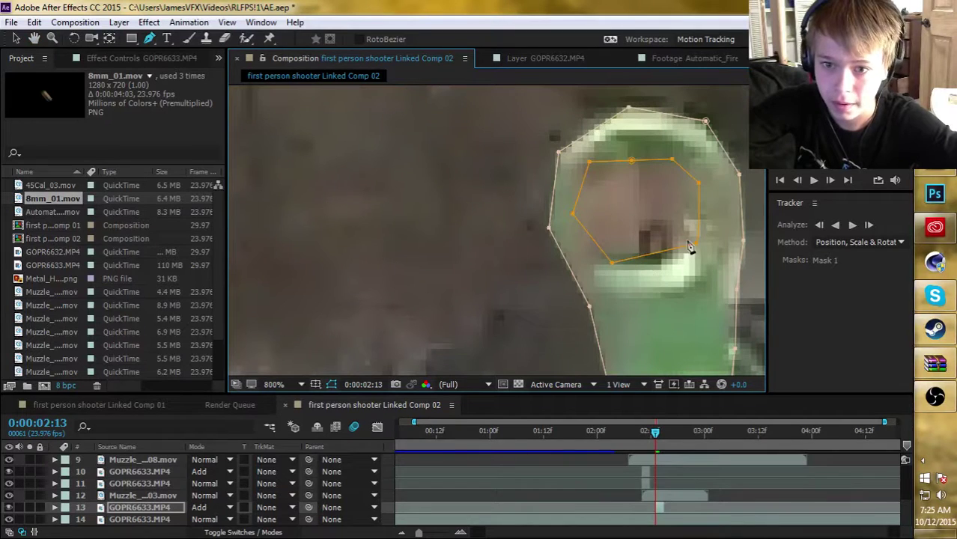
pyautogui.moveTo(692, 241); pyautogui.dragTo(595, 259)
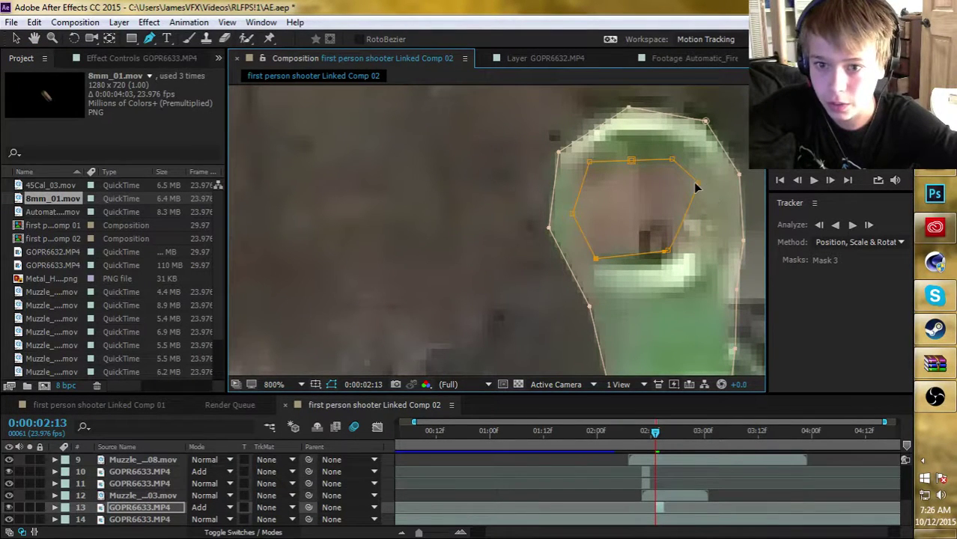
pyautogui.moveTo(691, 217); pyautogui.dragTo(696, 217)
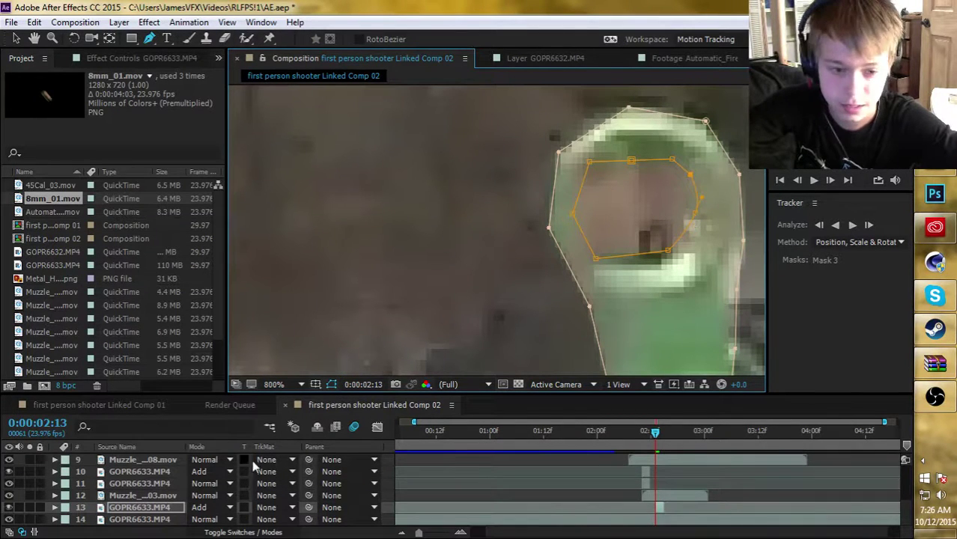
# Set the mode of Mask 3, the opening inside the front sight's ring, to Subtract.
pyautogui.click(54, 507)
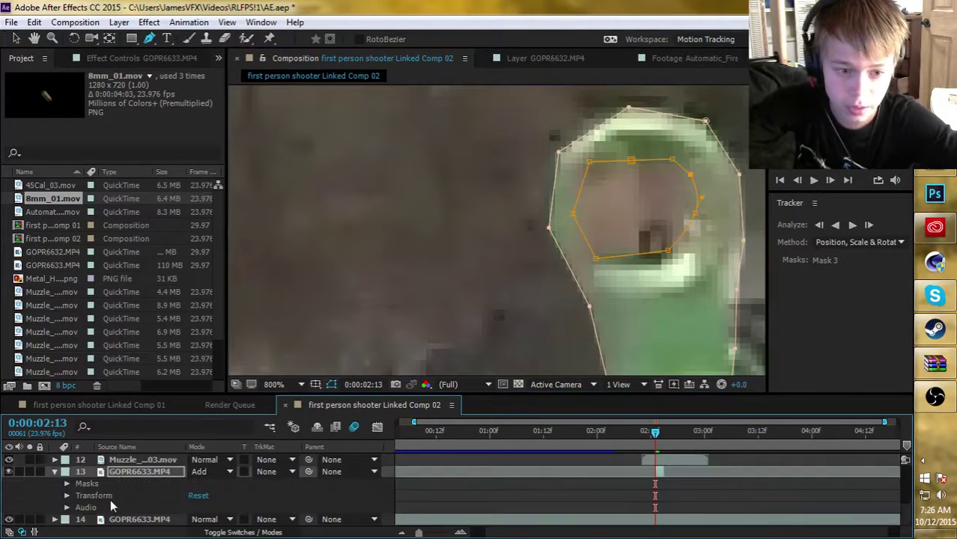
pyautogui.click(66, 485)
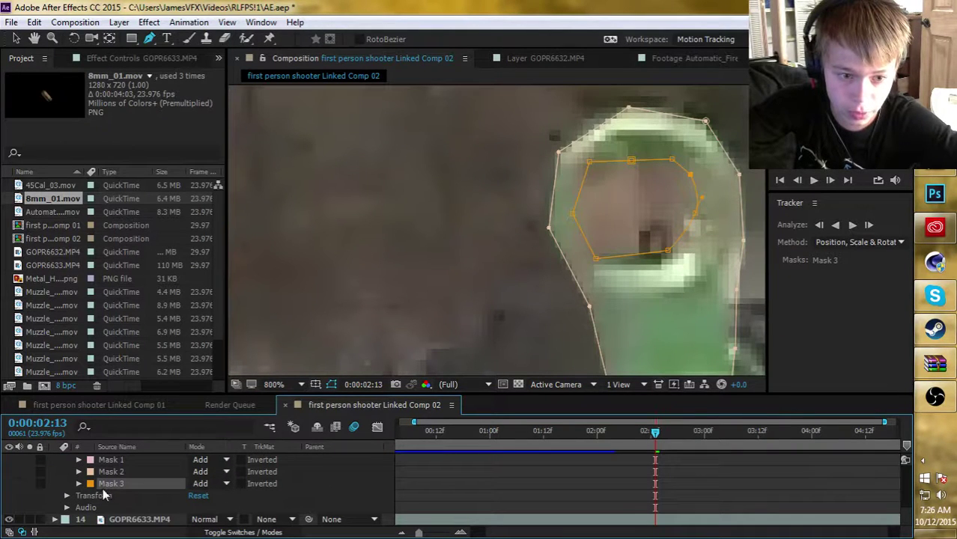
pyautogui.click(211, 483)
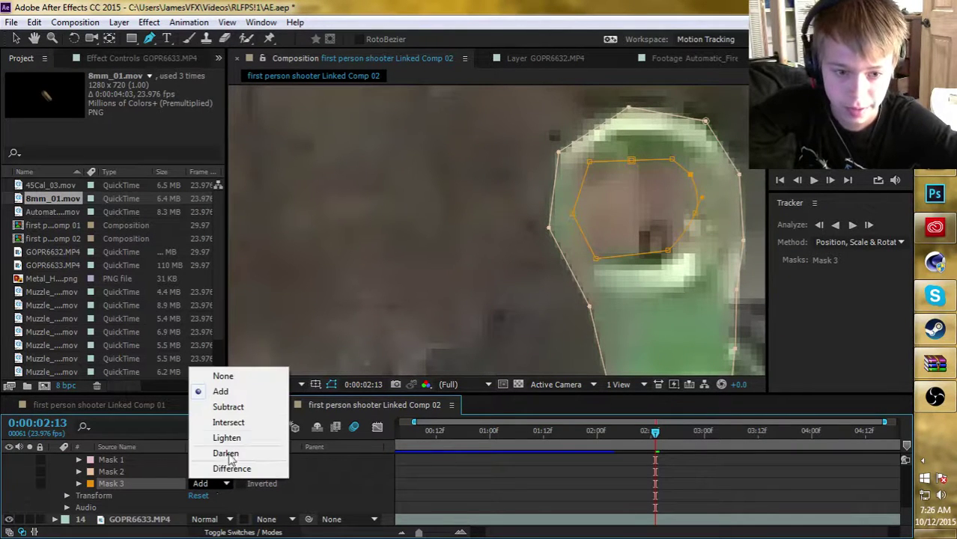
pyautogui.click(229, 407)
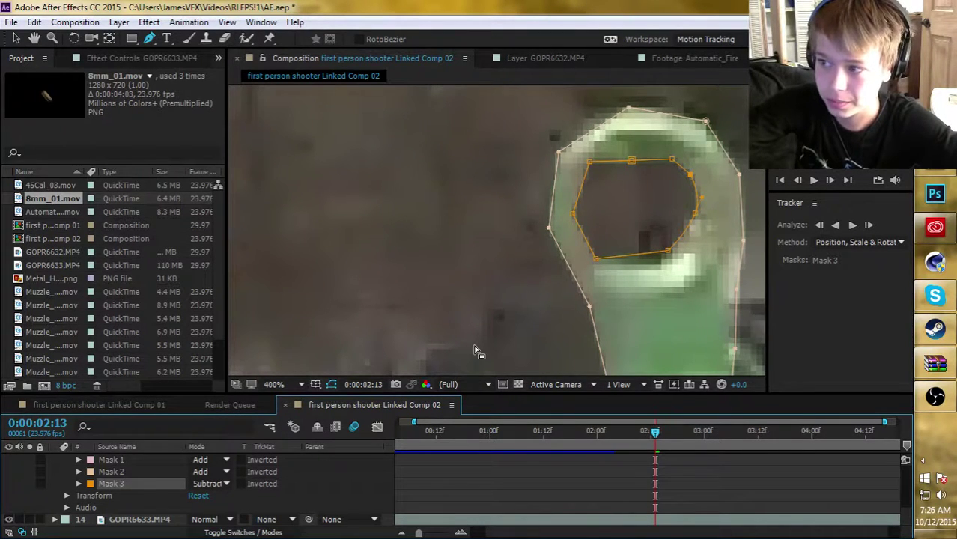
# Feather all three masks of the Add-blended footage layer together by 61 pixels.
pyautogui.moveTo(468, 318); pyautogui.dragTo(441, 255)
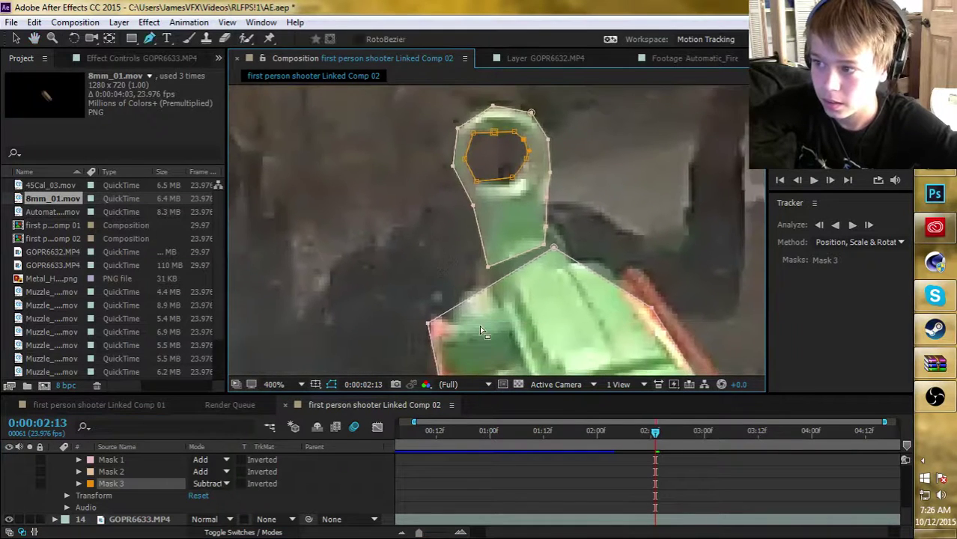
pyautogui.scroll(-1, 479, 325)
pyautogui.moveTo(480, 325); pyautogui.dragTo(461, 306)
pyautogui.scroll(-1, 479, 304)
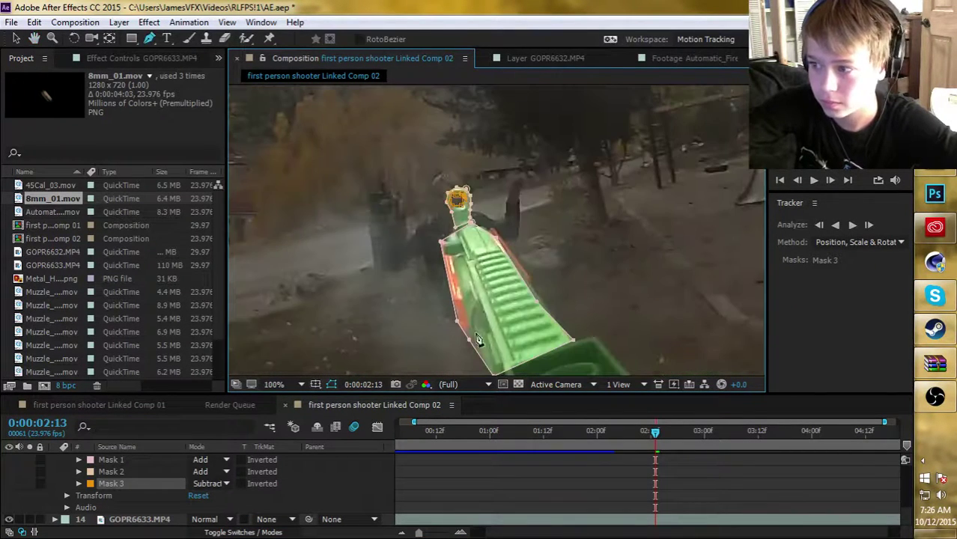
pyautogui.moveTo(419, 325); pyautogui.dragTo(420, 280)
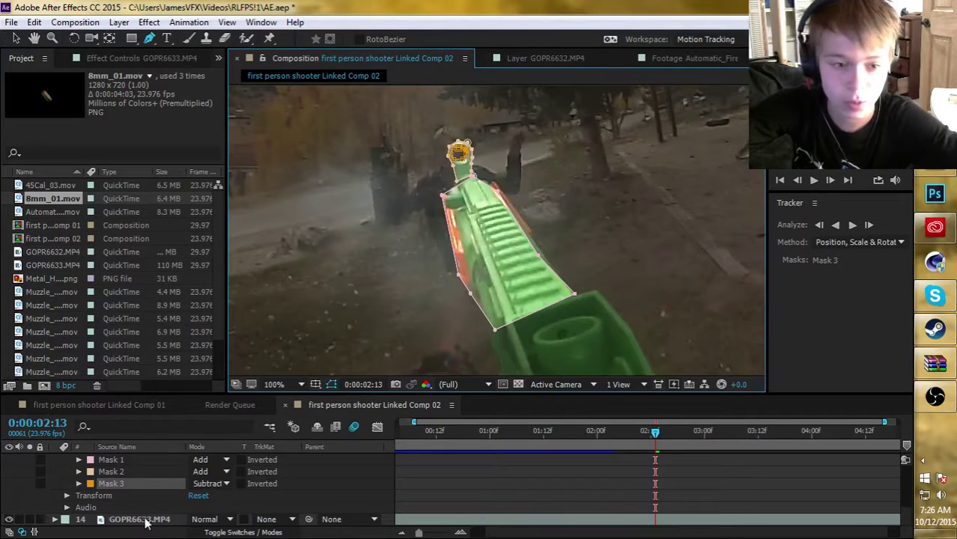
pyautogui.scroll(2, 142, 516)
pyautogui.keyDown('shift'); pyautogui.click(124, 495); pyautogui.keyUp('shift')
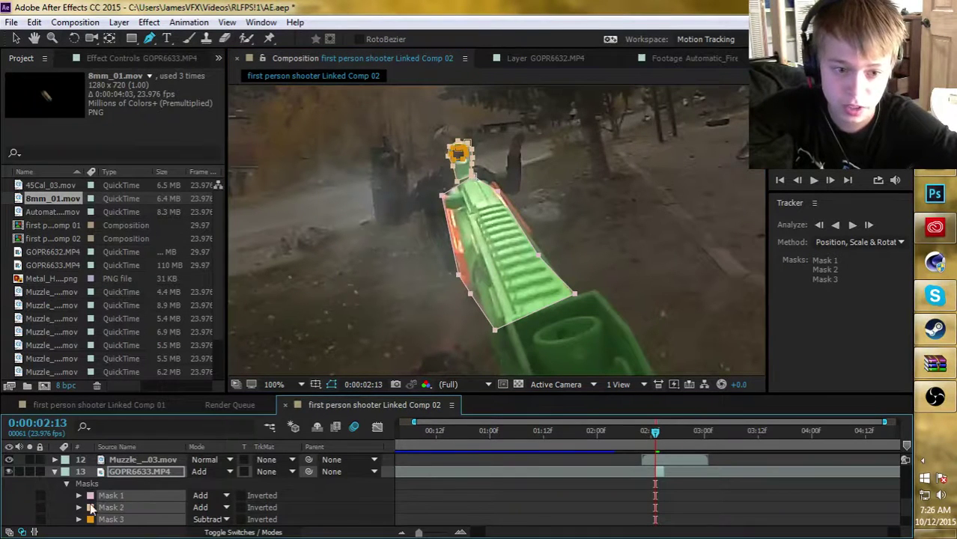
pyautogui.click(79, 495)
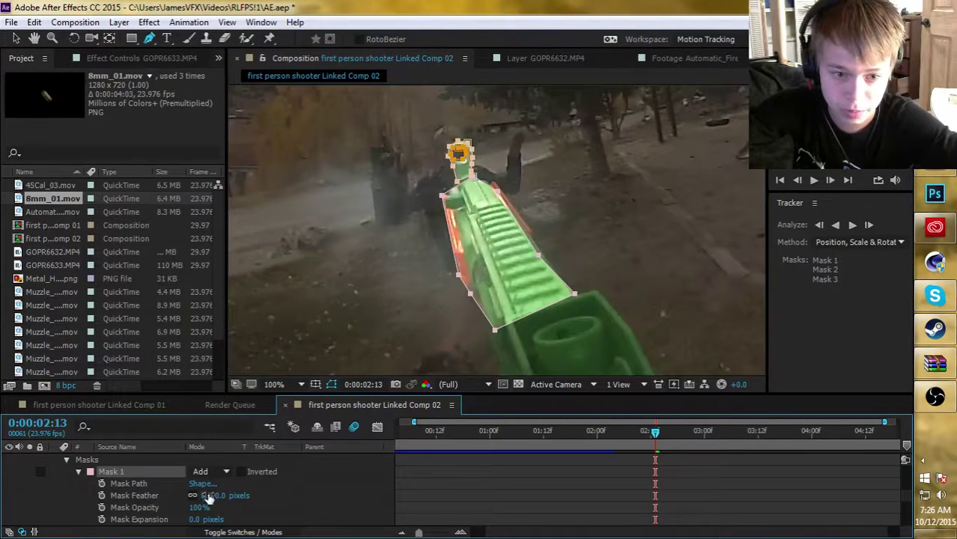
pyautogui.moveTo(207, 501); pyautogui.dragTo(248, 495)
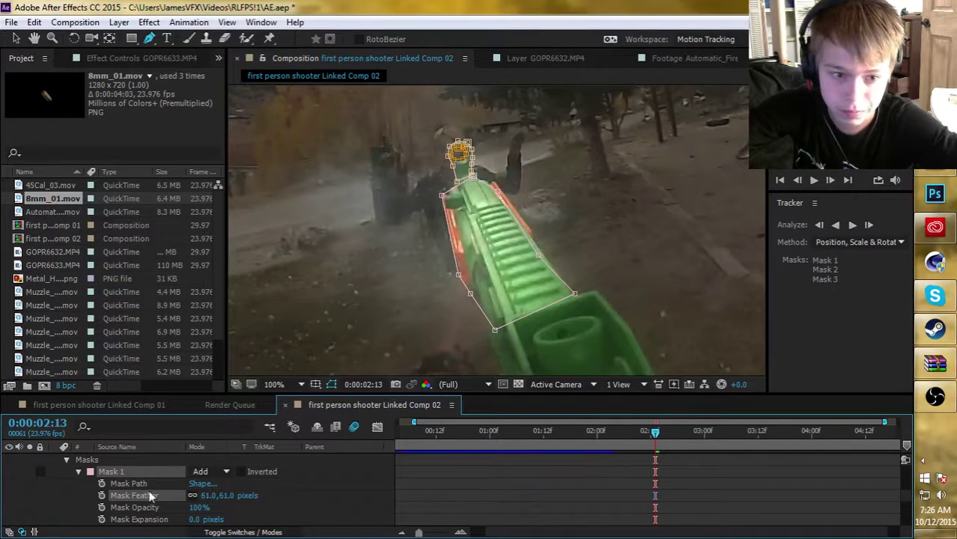
pyautogui.click(80, 472)
# Set the feather of the two front-sight masks, Mask 2 and Mask 3, to 5 pixels.
pyautogui.click(120, 509)
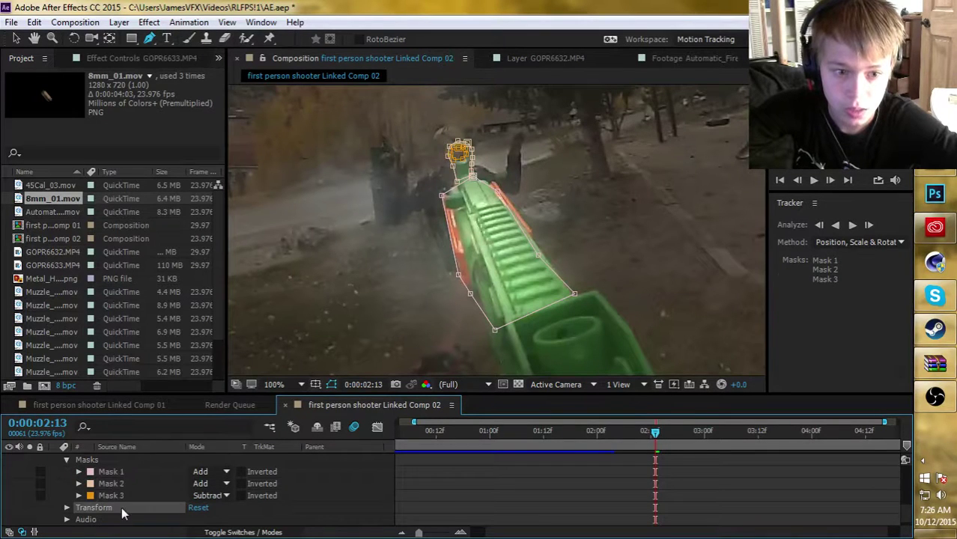
pyautogui.click(116, 495)
pyautogui.click(113, 483)
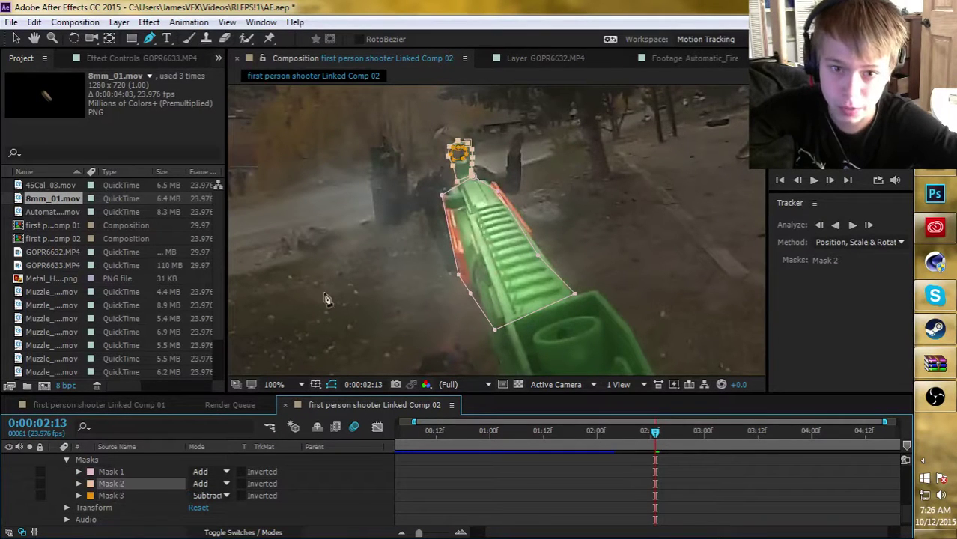
pyautogui.keyDown('shift'); pyautogui.click(104, 495); pyautogui.keyUp('shift')
pyautogui.click(79, 484)
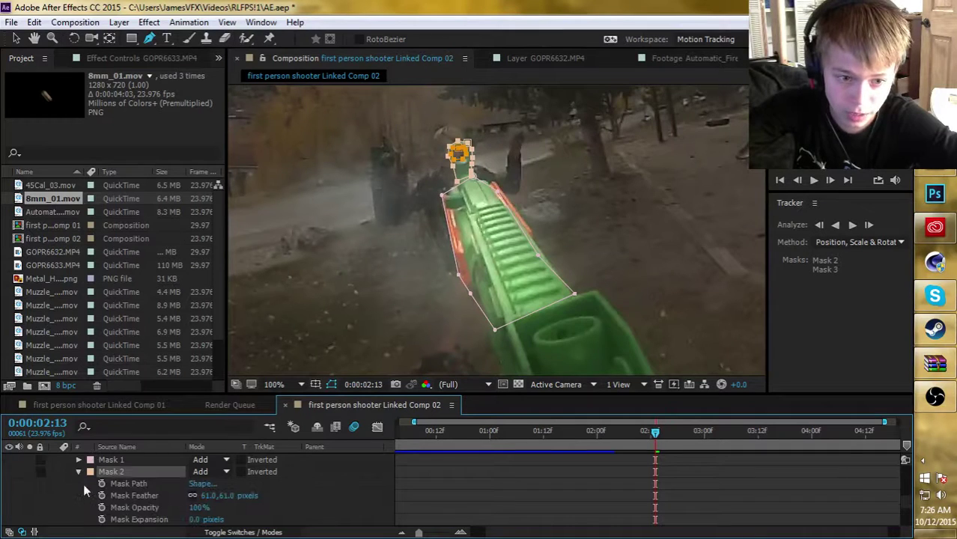
pyautogui.click(208, 496)
pyautogui.write('5')
pyautogui.press('Return')
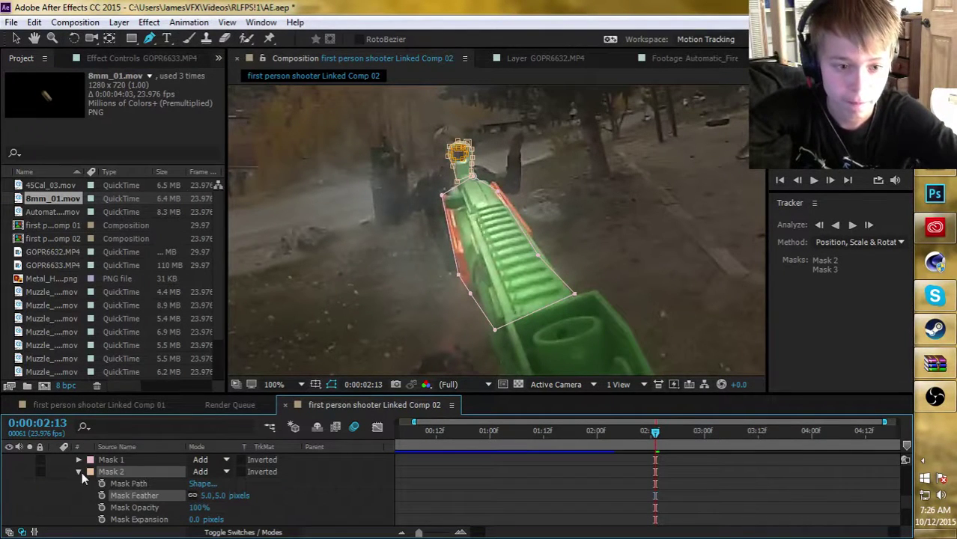
pyautogui.click(78, 472)
pyautogui.hotkey('ctrl', 'l')
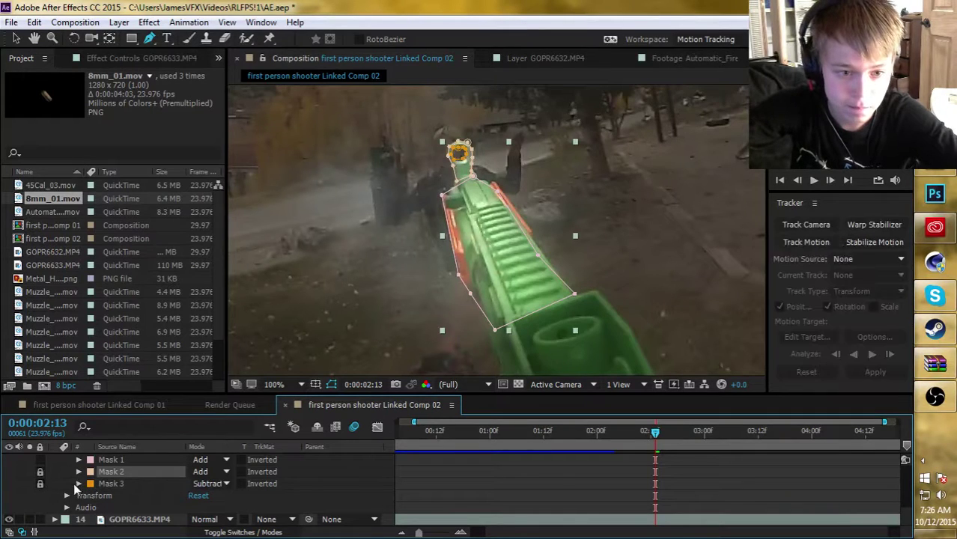
pyautogui.click(40, 472)
pyautogui.click(252, 509)
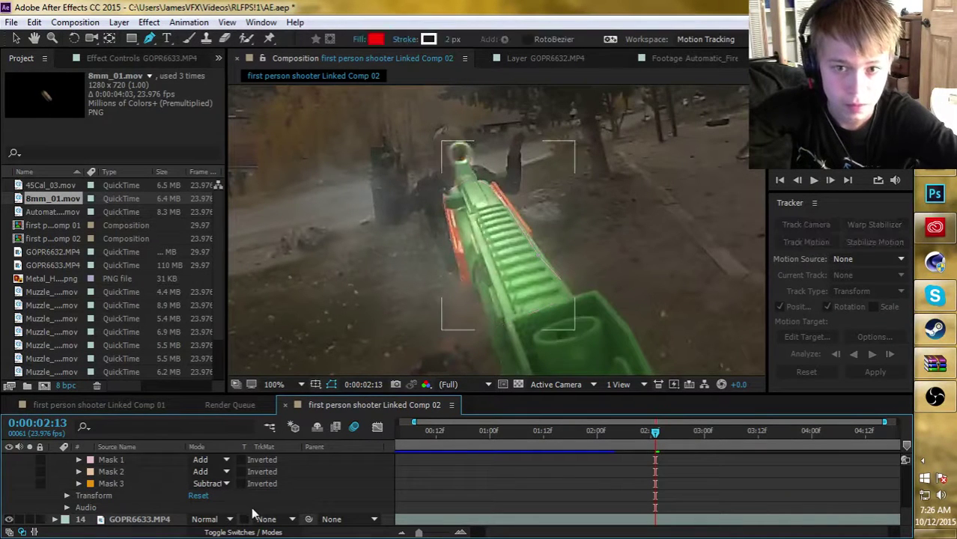
pyautogui.click(359, 462)
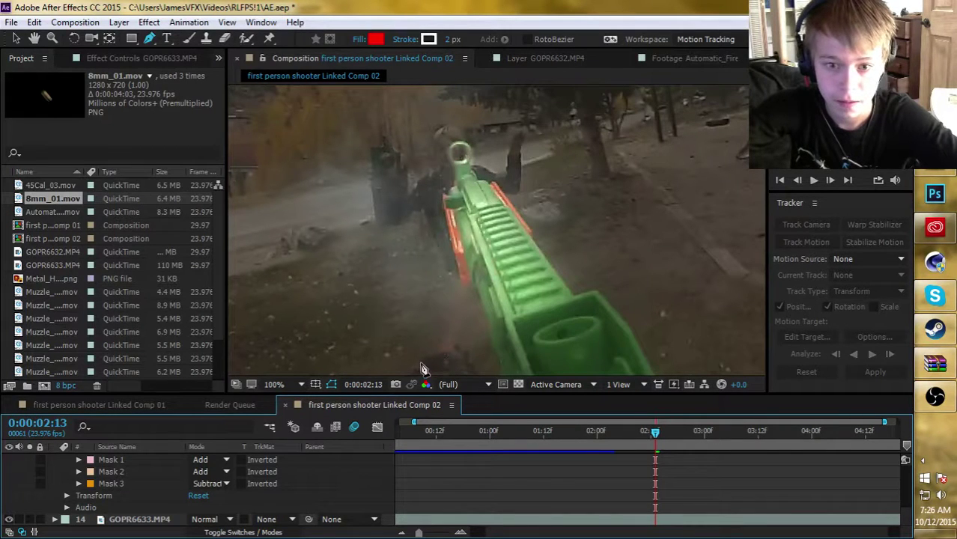
# Shift the whole barrel mask slightly toward the gun's rear and undo the stray mask point placed on the rail.
pyautogui.click(139, 458)
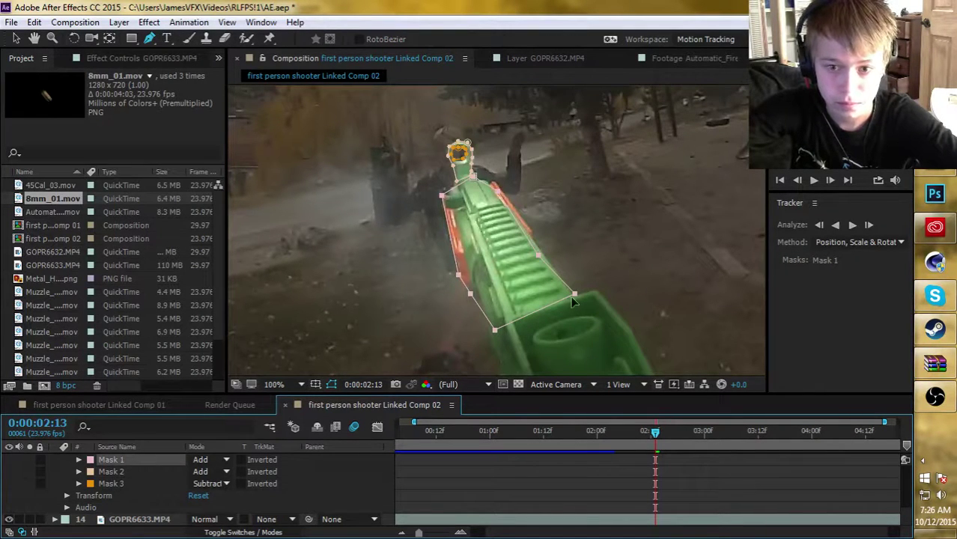
pyautogui.moveTo(575, 294)
pyautogui.mouseDown()
pyautogui.moveTo(614, 334)
pyautogui.moveTo(581, 300)
pyautogui.mouseUp()
pyautogui.click(540, 290)
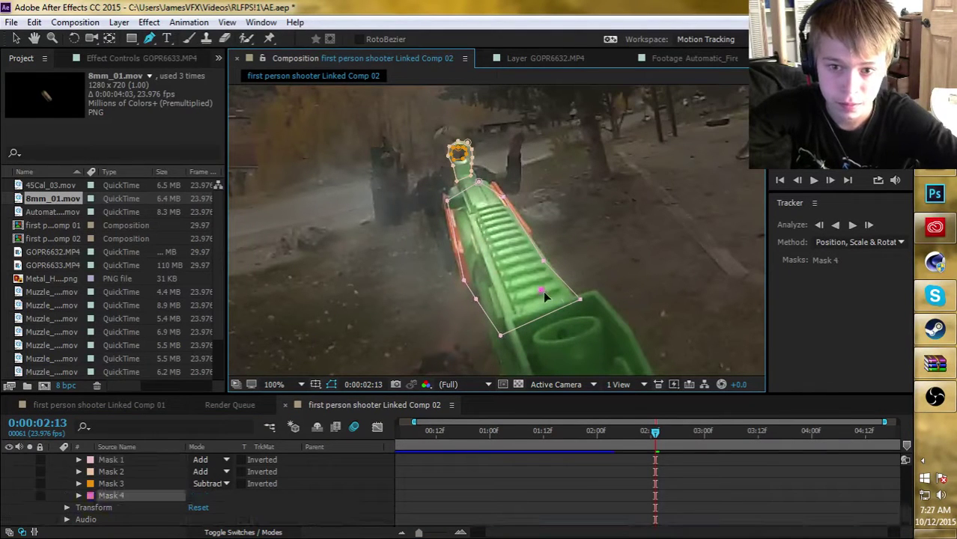
pyautogui.hotkey('ctrl', 'z')
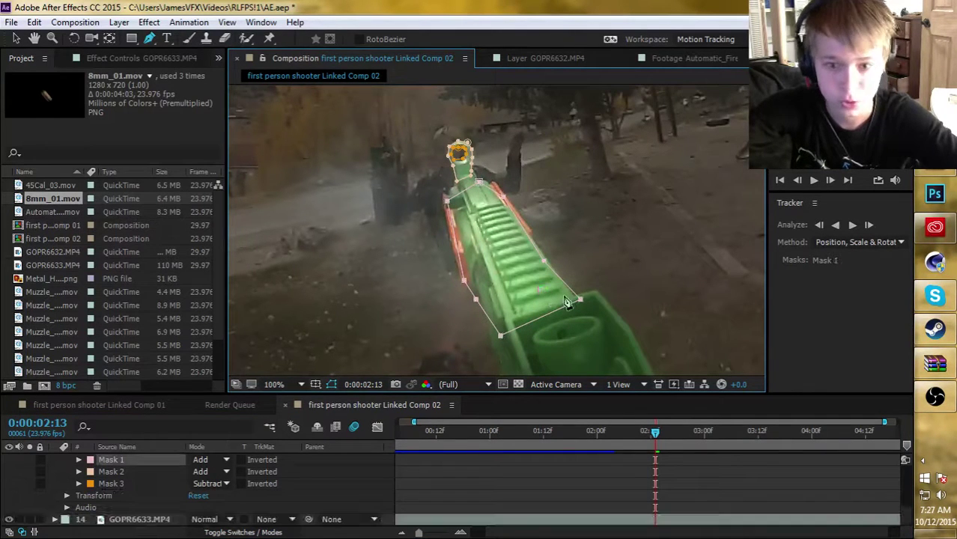
# Add a point to the barrel mask's rear edge and pull its rear points outward to cover the gun's rear body and the hand beside it.
pyautogui.press('v')
pyautogui.doubleClick(542, 260)
pyautogui.click(149, 38)
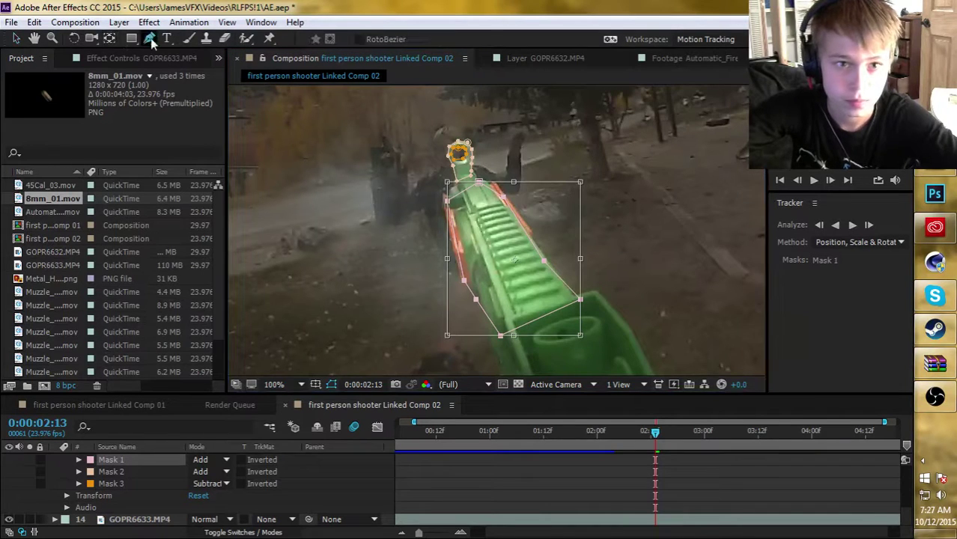
pyautogui.doubleClick(544, 260)
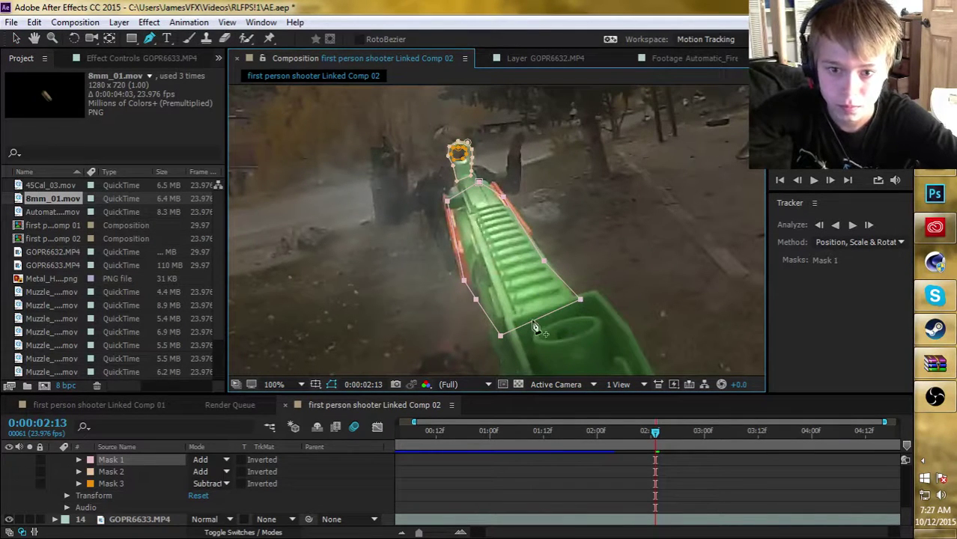
pyautogui.moveTo(532, 322); pyautogui.dragTo(558, 367)
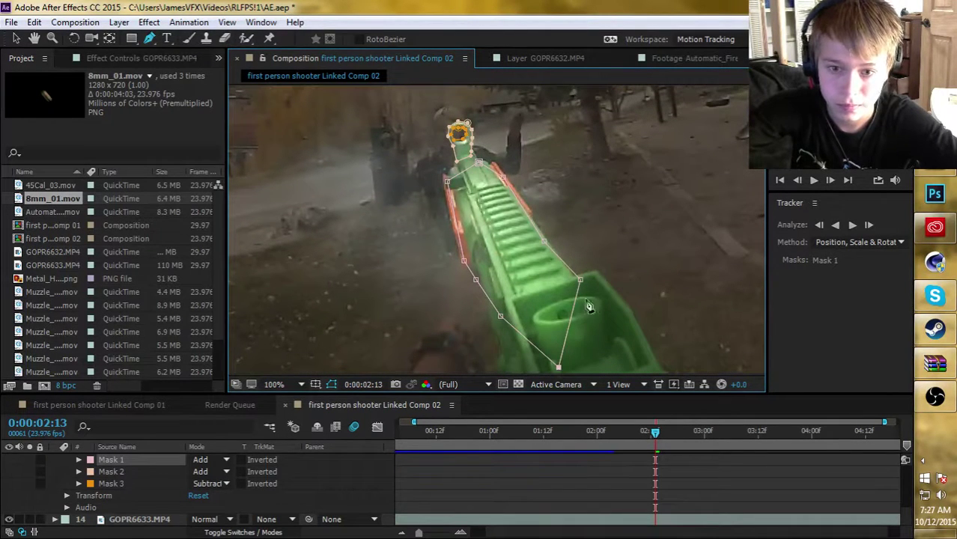
pyautogui.moveTo(583, 283); pyautogui.dragTo(644, 345)
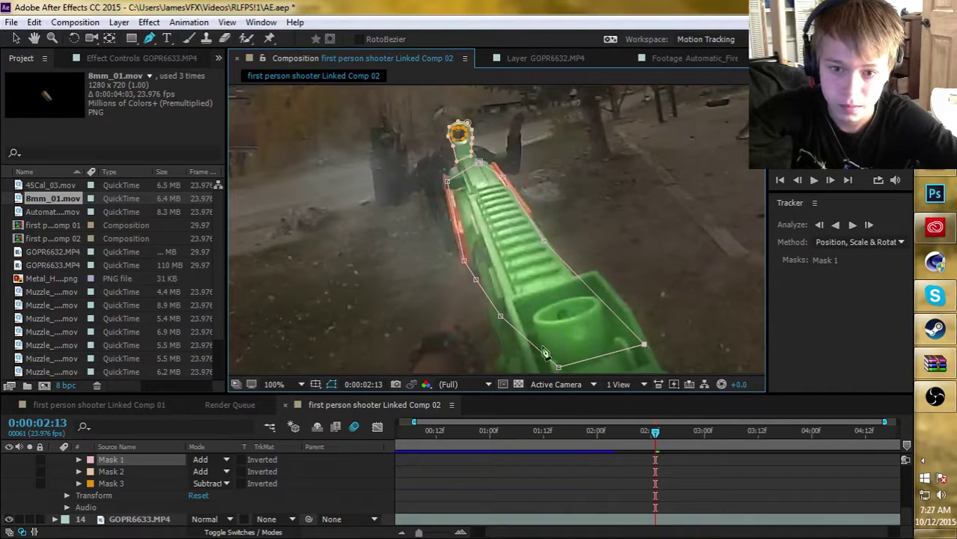
pyautogui.moveTo(558, 367); pyautogui.dragTo(446, 378)
pyautogui.moveTo(500, 317); pyautogui.dragTo(444, 326)
pyautogui.click(465, 281)
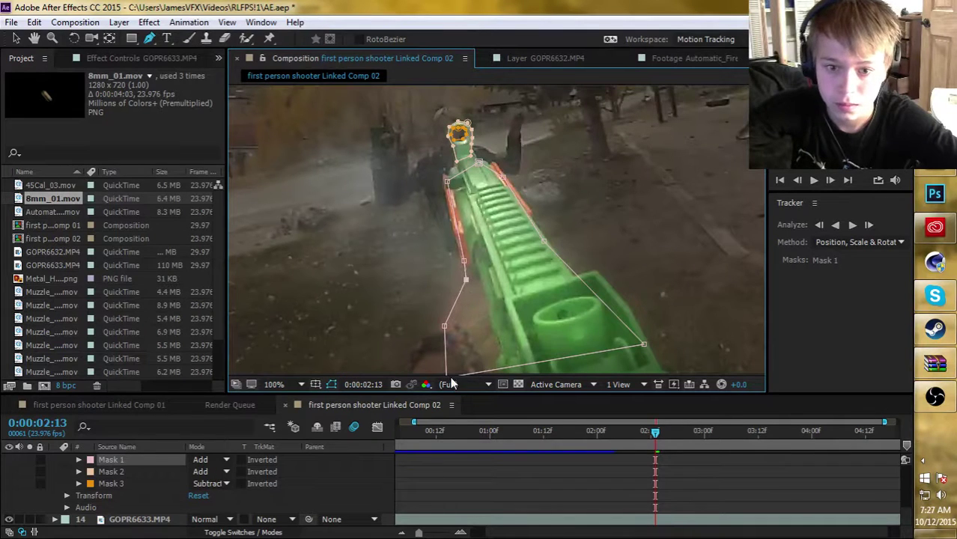
# Collapse the masked layer's properties and briefly preview the light effect around 0:00:02:13.
pyautogui.scroll(2, 142, 479)
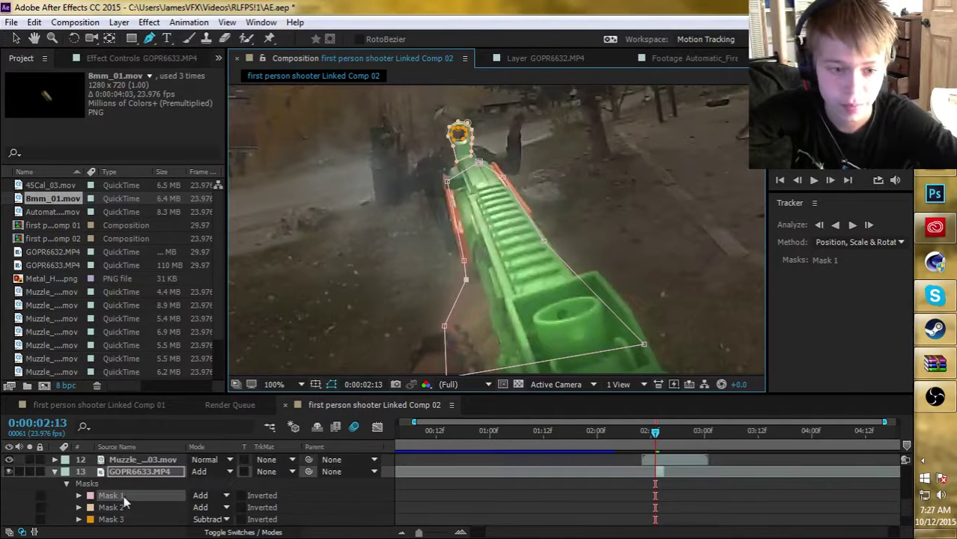
pyautogui.click(54, 472)
pyautogui.press('space')
pyautogui.press('space')
pyautogui.moveTo(656, 433)
pyautogui.mouseDown()
pyautogui.moveTo(665, 434)
pyautogui.moveTo(655, 435)
pyautogui.mouseUp()
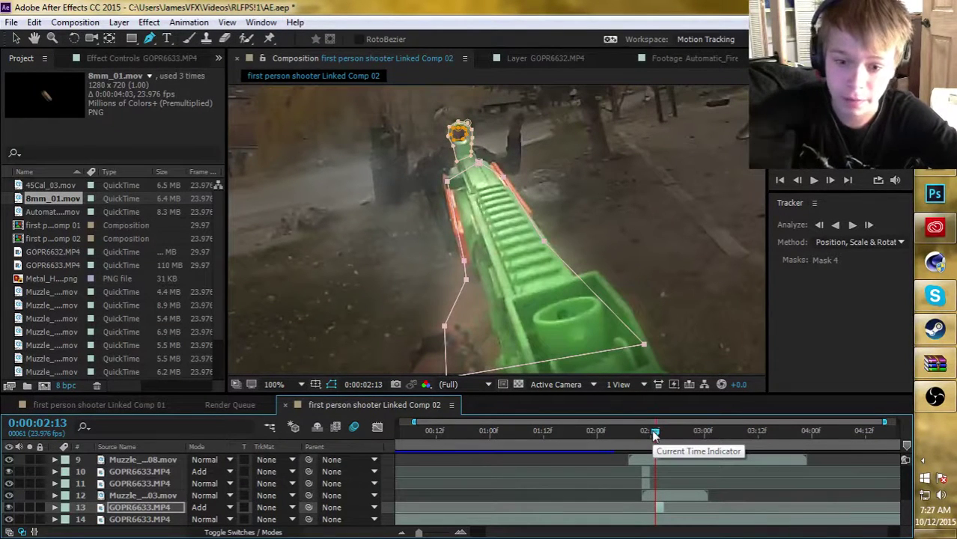
# Duplicate the masked Add-blended GOPR6633.MP4 layer and set the blending mode of the upper copy to Normal.
pyautogui.click(159, 511)
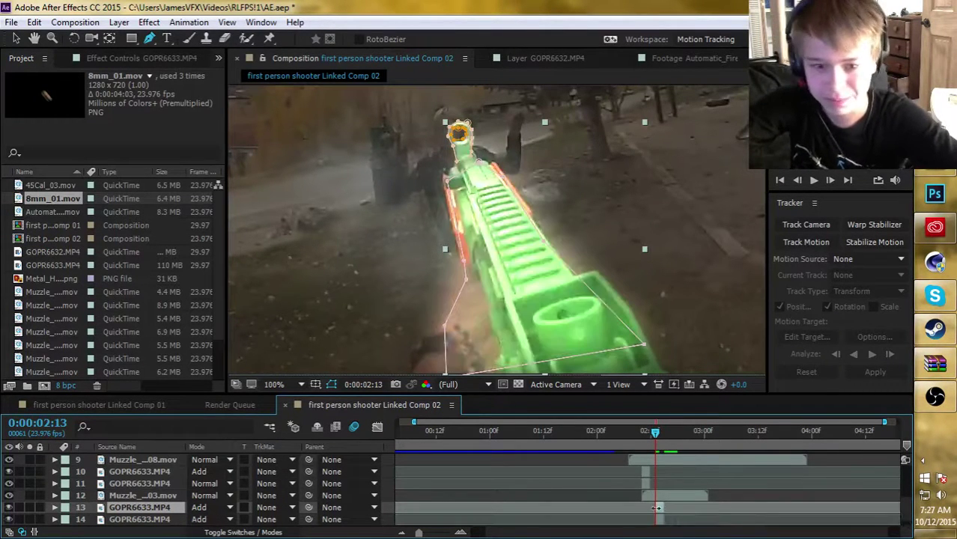
pyautogui.click(219, 509)
pyautogui.click(228, 63)
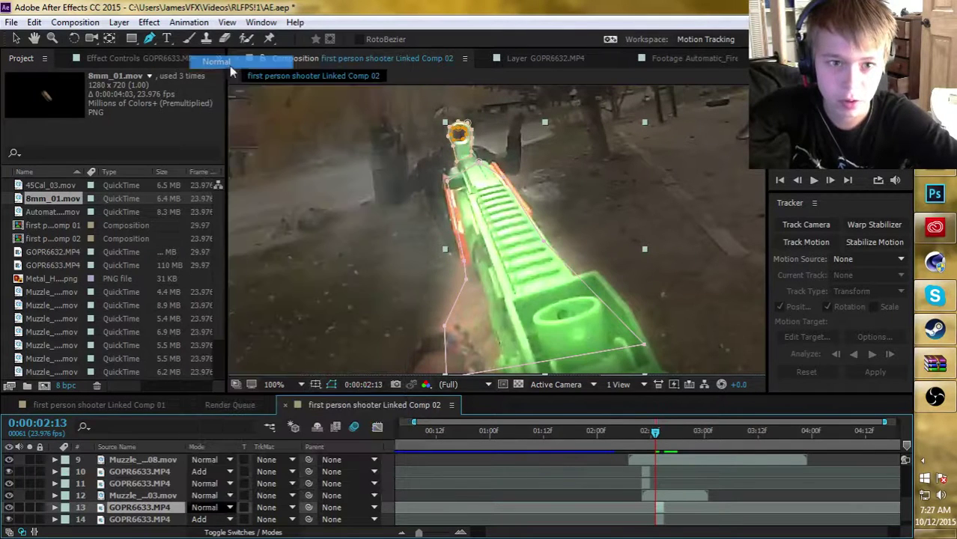
# Move the Normal-blended copy to between the masked Add layer and the full-length GOPR6633.MP4 layer.
pyautogui.moveTo(128, 509); pyautogui.dragTo(128, 522)
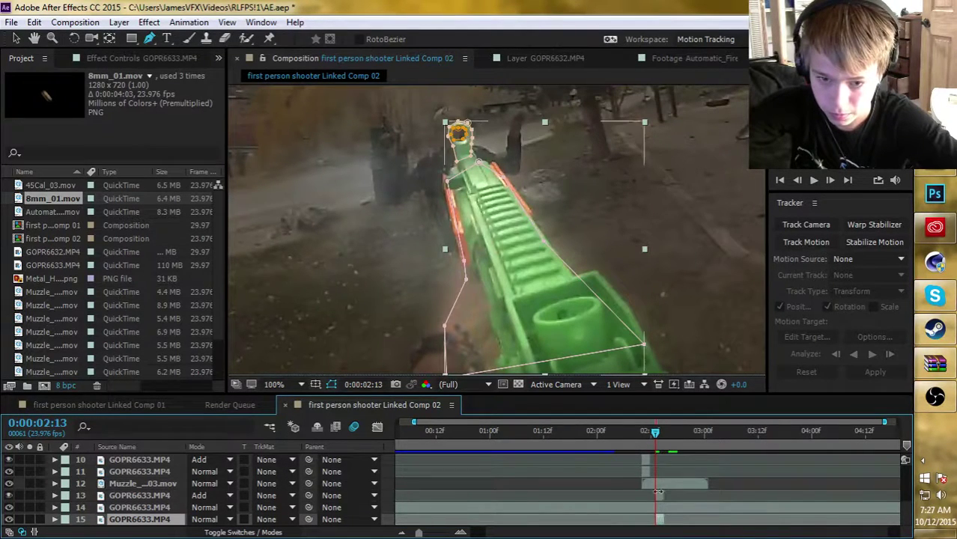
pyautogui.moveTo(146, 518)
pyautogui.mouseDown()
pyautogui.moveTo(154, 522)
pyautogui.moveTo(146, 509)
pyautogui.mouseUp()
pyautogui.click(149, 508)
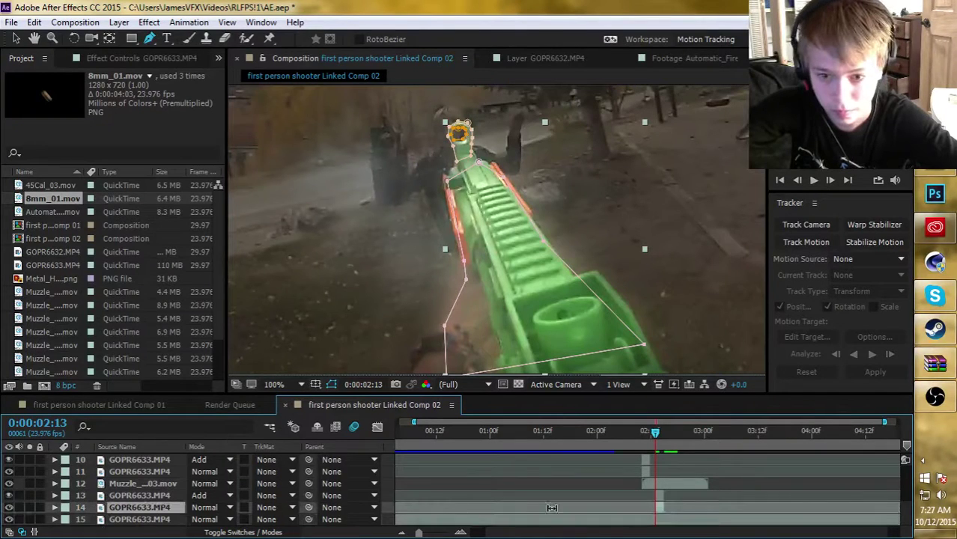
# Delete all masks from the short Normal-blended GOPR6633.MP4 copy and collapse its properties.
pyautogui.click(55, 508)
pyautogui.click(88, 499)
pyautogui.press('Delete')
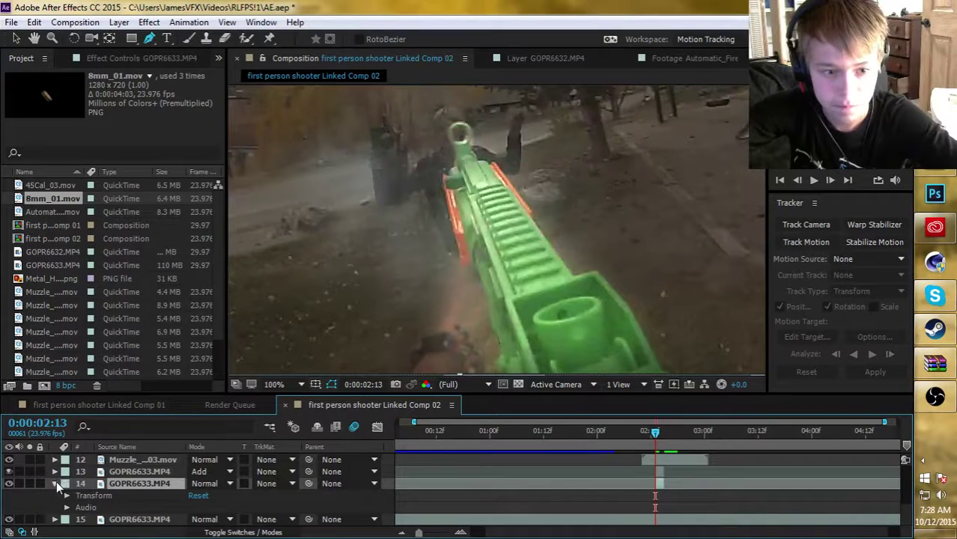
pyautogui.click(55, 483)
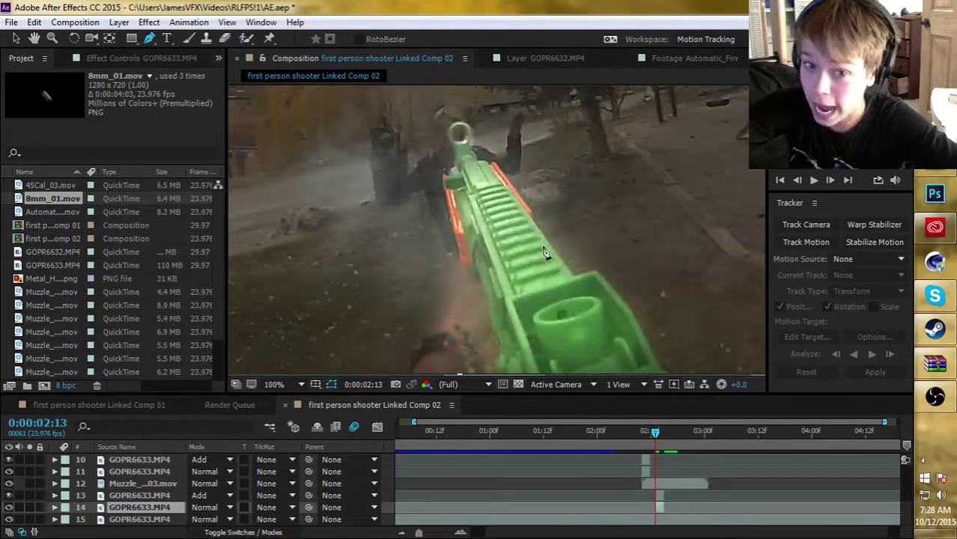
# Start a pen mask on the short Normal-blended GOPR6633.MP4 copy, tracing from the front sight's base over the top of its ring.
pyautogui.scroll(3, 474, 270)
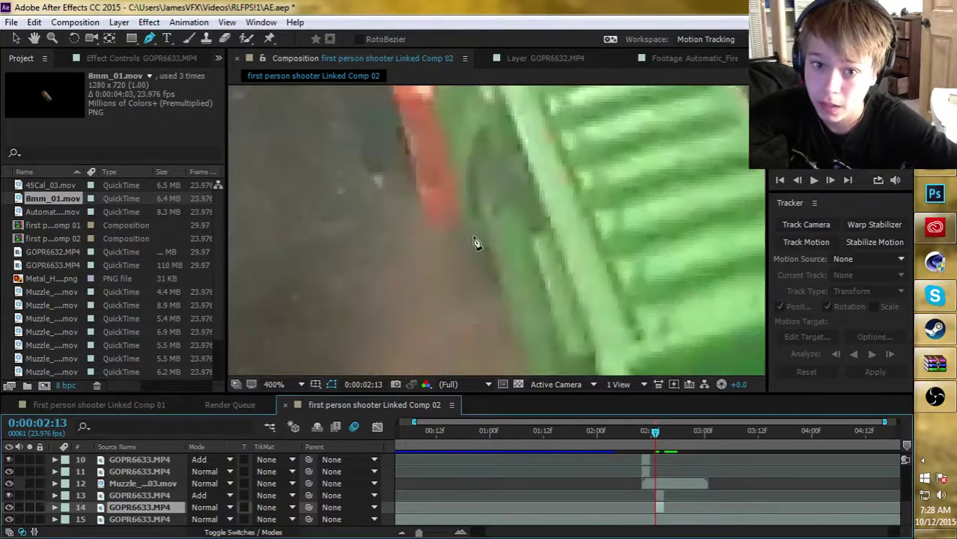
pyautogui.press('space')
pyautogui.moveTo(474, 238); pyautogui.dragTo(534, 425)
pyautogui.moveTo(477, 180); pyautogui.dragTo(484, 325)
pyautogui.moveTo(479, 210); pyautogui.dragTo(488, 322)
pyautogui.press('g')
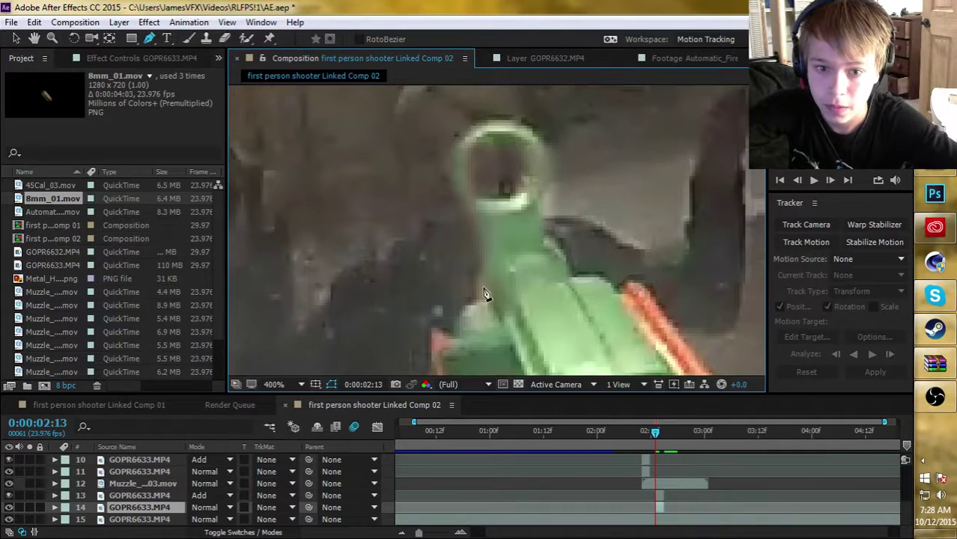
pyautogui.click(483, 247)
pyautogui.click(461, 205)
pyautogui.click(450, 149)
pyautogui.click(467, 123)
pyautogui.click(502, 117)
pyautogui.click(528, 119)
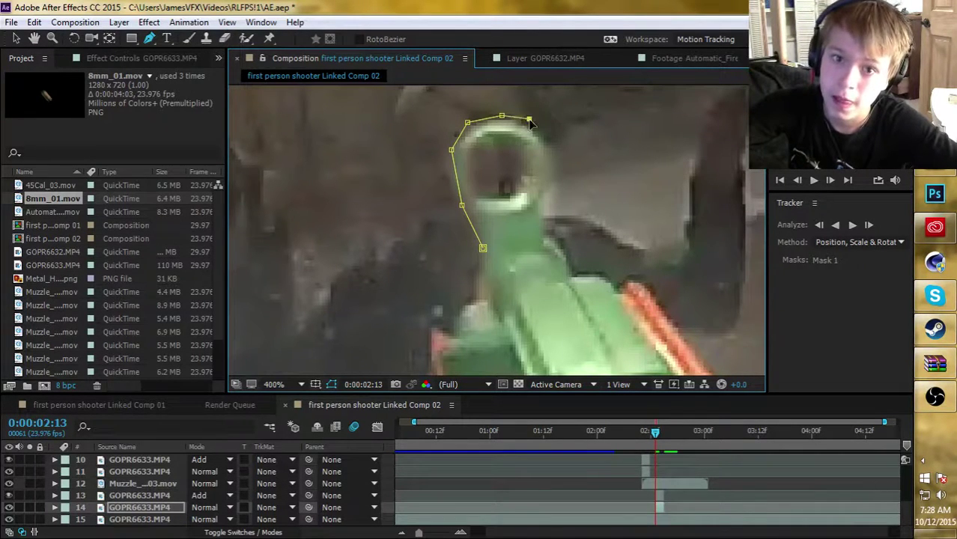
# Continue the mask outline down the right side of the front sight to the front tip of the right orange rail.
pyautogui.click(552, 155)
pyautogui.click(550, 192)
pyautogui.click(542, 225)
pyautogui.click(550, 244)
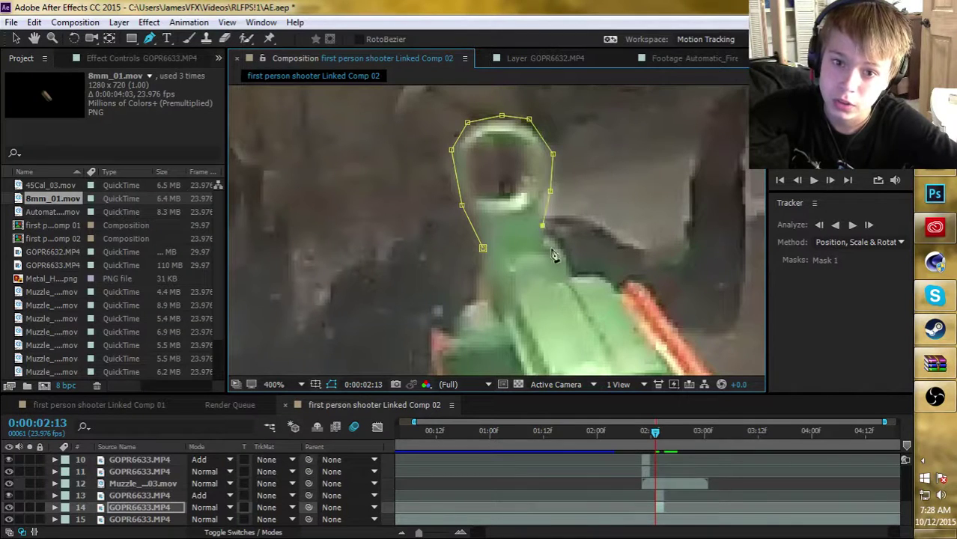
pyautogui.click(564, 257)
pyautogui.click(588, 278)
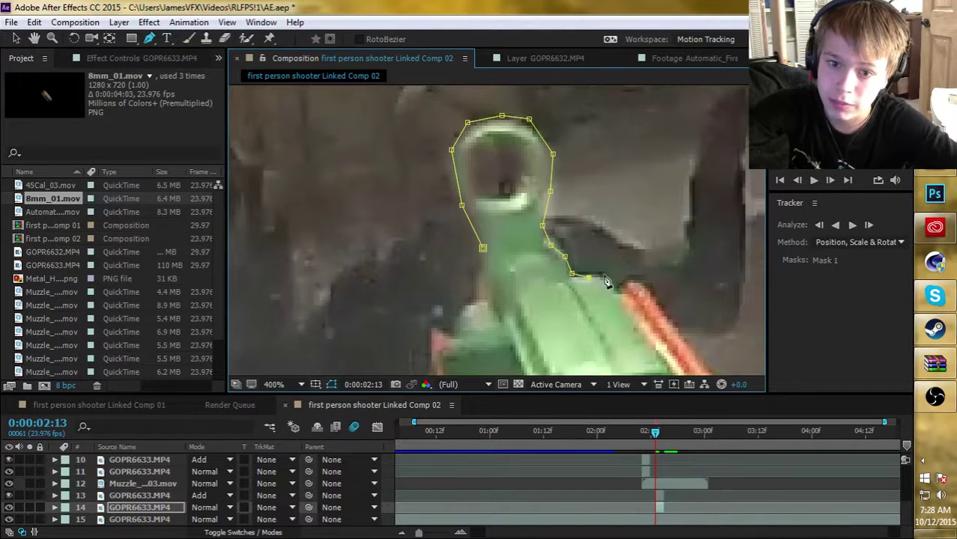
pyautogui.click(623, 281)
pyautogui.click(630, 273)
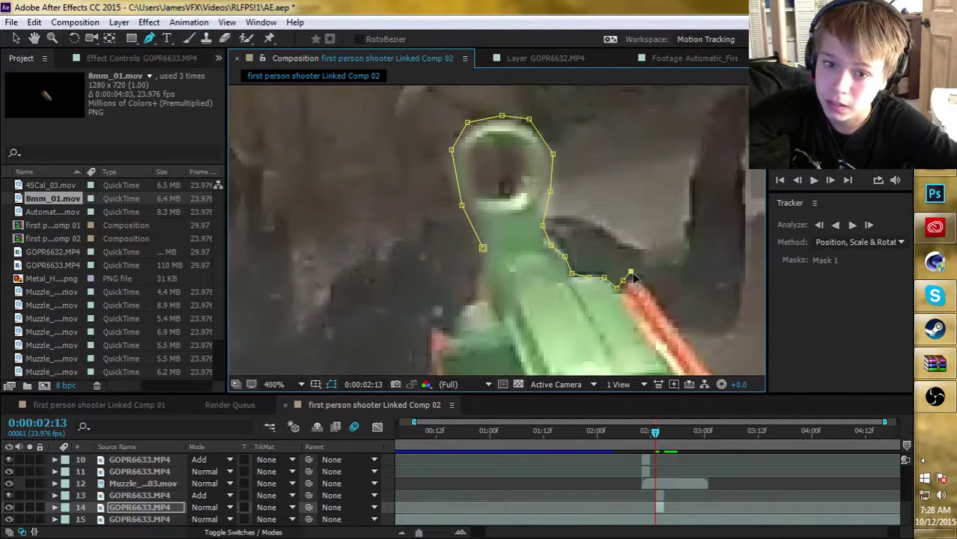
pyautogui.click(644, 280)
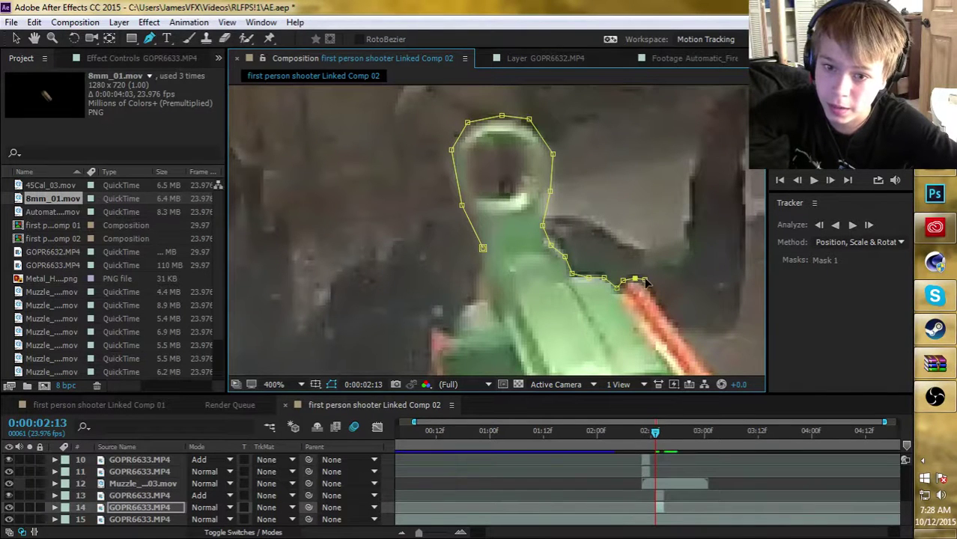
# Extend the mask outline along the right orange rail and the green ribbed section to the gun's rear block.
pyautogui.moveTo(676, 328); pyautogui.dragTo(559, 225)
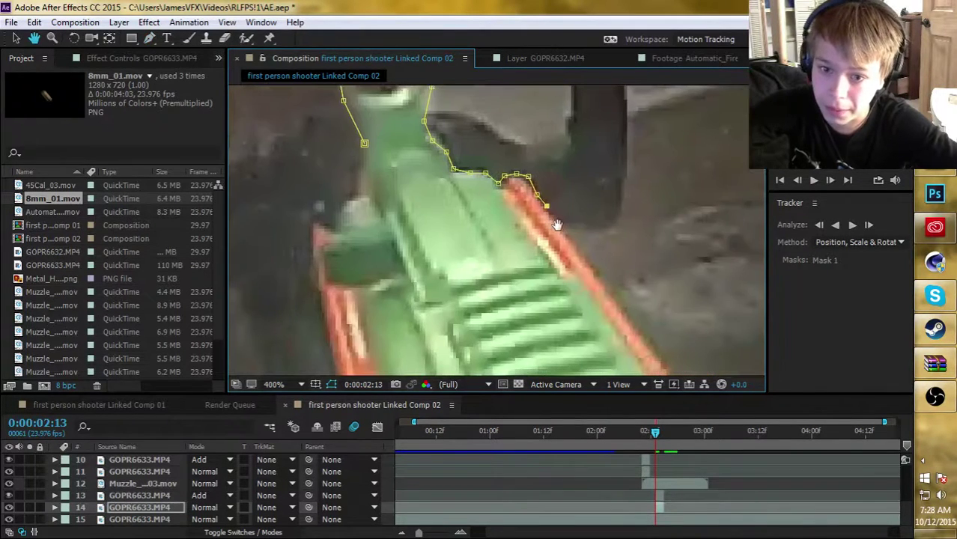
pyautogui.click(566, 237)
pyautogui.click(594, 265)
pyautogui.moveTo(623, 286); pyautogui.dragTo(509, 181)
pyautogui.click(527, 223)
pyautogui.click(545, 247)
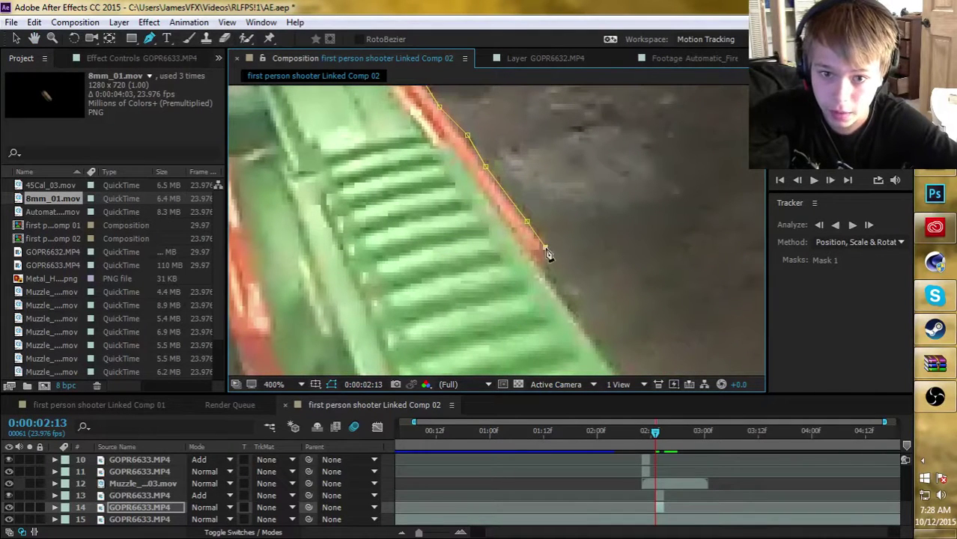
pyautogui.click(595, 342)
pyautogui.moveTo(595, 342); pyautogui.dragTo(465, 179)
pyautogui.click(561, 301)
pyautogui.click(584, 332)
# Carry the mask outline across the rear of the gun, around the hand area, and up to the left orange rail's lower end.
pyautogui.moveTo(527, 338); pyautogui.dragTo(628, 196)
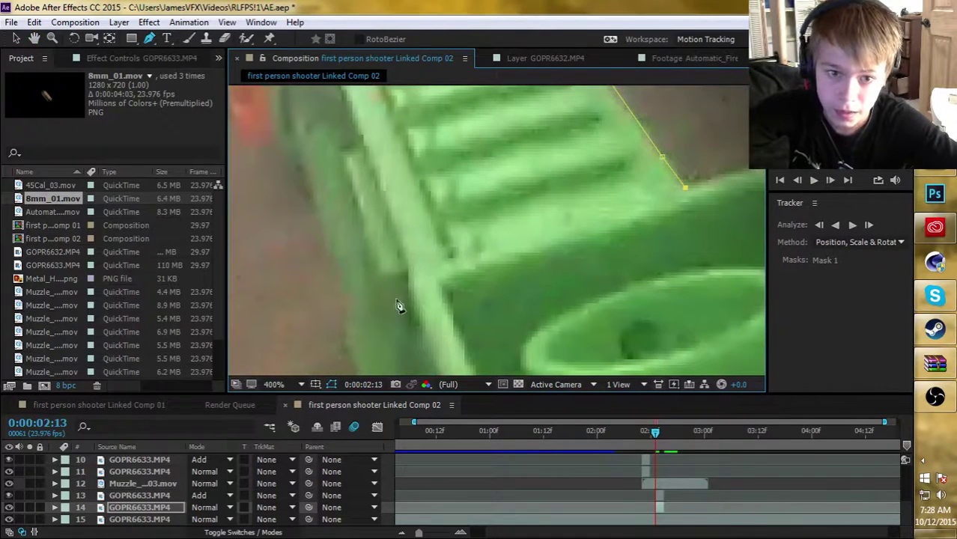
pyautogui.click(331, 328)
pyautogui.moveTo(391, 347); pyautogui.dragTo(734, 295)
pyautogui.click(564, 274)
pyautogui.click(524, 275)
pyautogui.scroll(5, 607, 265)
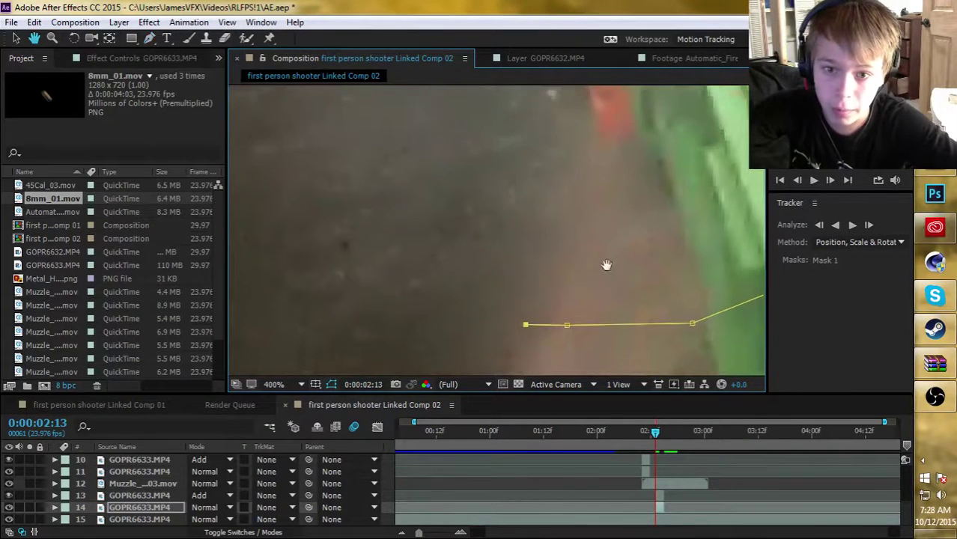
pyautogui.click(531, 320)
pyautogui.click(568, 216)
pyautogui.click(594, 164)
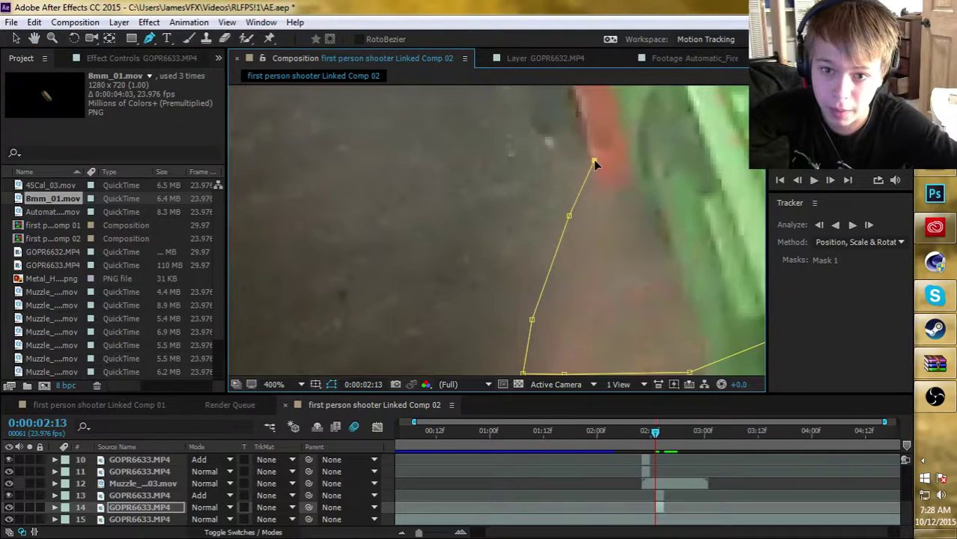
# Trace the mask outline up along the outer edge of the gun's left orange rail.
pyautogui.moveTo(594, 165); pyautogui.dragTo(567, 302)
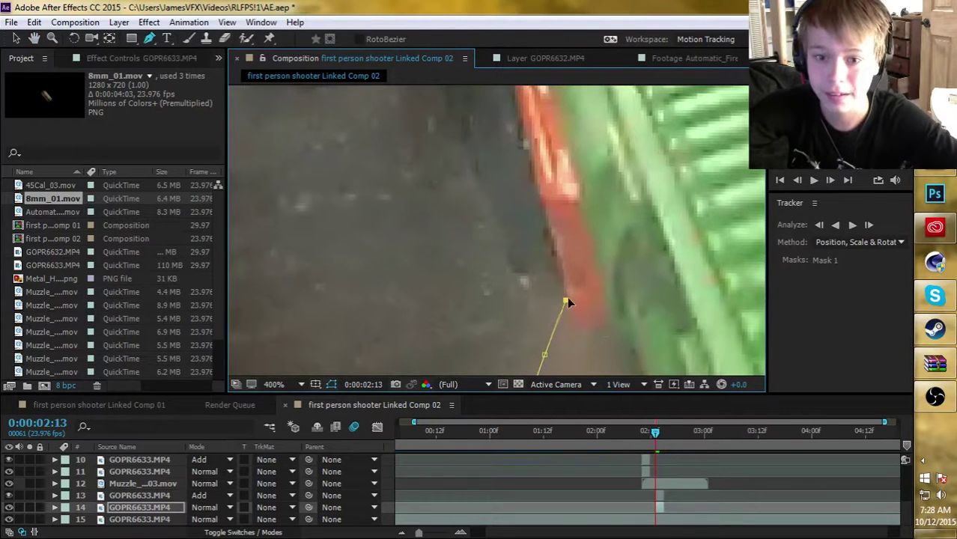
pyautogui.click(556, 260)
pyautogui.click(550, 217)
pyautogui.click(534, 167)
pyautogui.click(523, 132)
pyautogui.moveTo(523, 133); pyautogui.dragTo(558, 291)
pyautogui.click(554, 283)
pyautogui.click(542, 221)
pyautogui.moveTo(536, 190); pyautogui.dragTo(550, 268)
# Close the gun mask at the base of the front sight and adjust the point on top of its ring.
pyautogui.click(541, 249)
pyautogui.click(543, 203)
pyautogui.click(563, 199)
pyautogui.click(575, 188)
pyautogui.click(589, 169)
pyautogui.click(598, 127)
pyautogui.moveTo(636, 192); pyautogui.dragTo(588, 314)
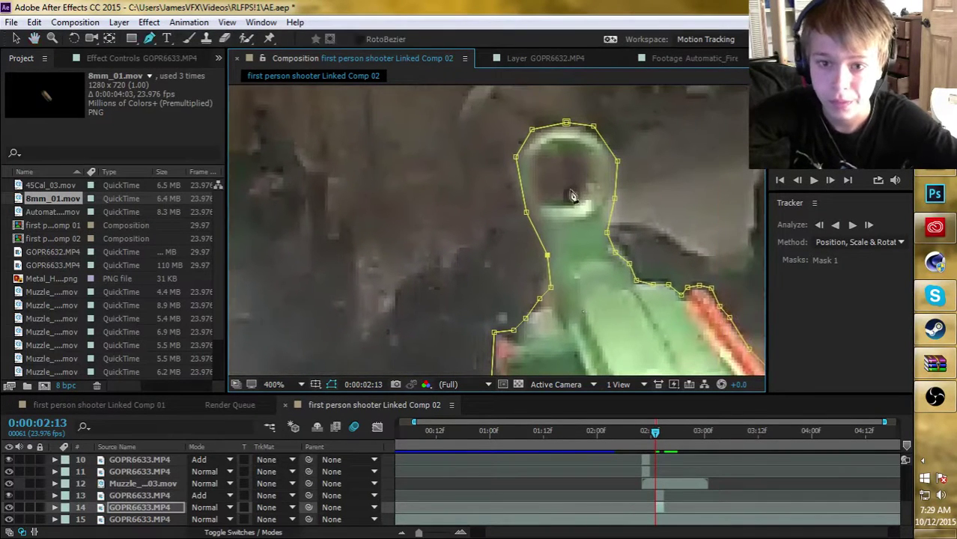
pyautogui.moveTo(595, 128); pyautogui.dragTo(569, 129)
# Draw a second closed mask around the opening inside the front sight ring and adjust its points to fit.
pyautogui.click(543, 203)
pyautogui.click(533, 170)
pyautogui.click(539, 149)
pyautogui.click(569, 145)
pyautogui.click(595, 165)
pyautogui.click(544, 202)
pyautogui.moveTo(595, 166); pyautogui.dragTo(533, 168)
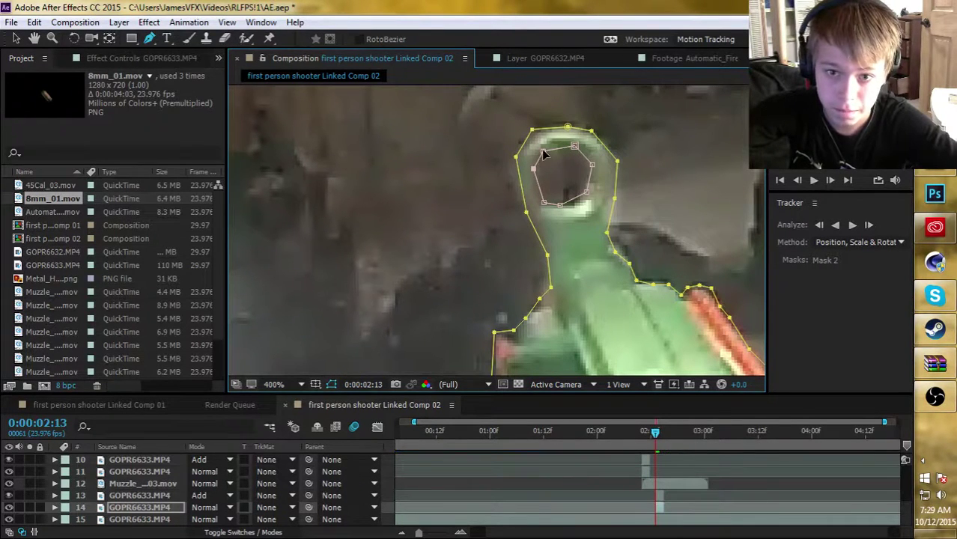
# Set the feather of both masks on the Normal-blended copy to 5 pixels.
pyautogui.click(54, 507)
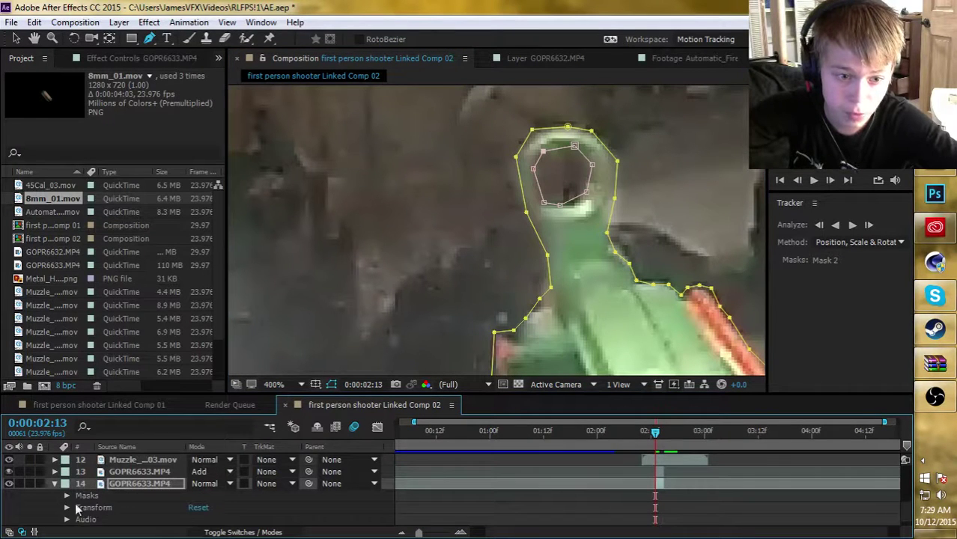
pyautogui.click(65, 497)
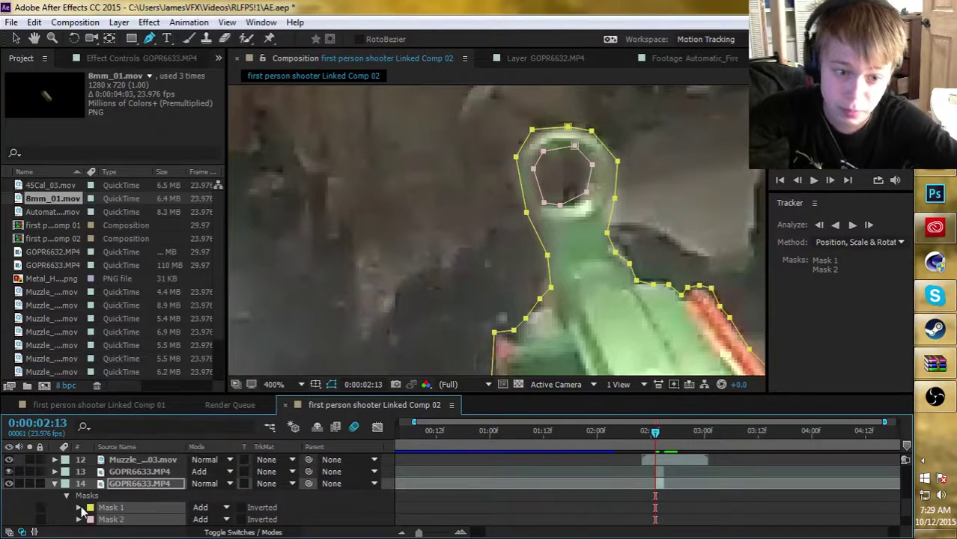
pyautogui.click(79, 507)
pyautogui.click(210, 497)
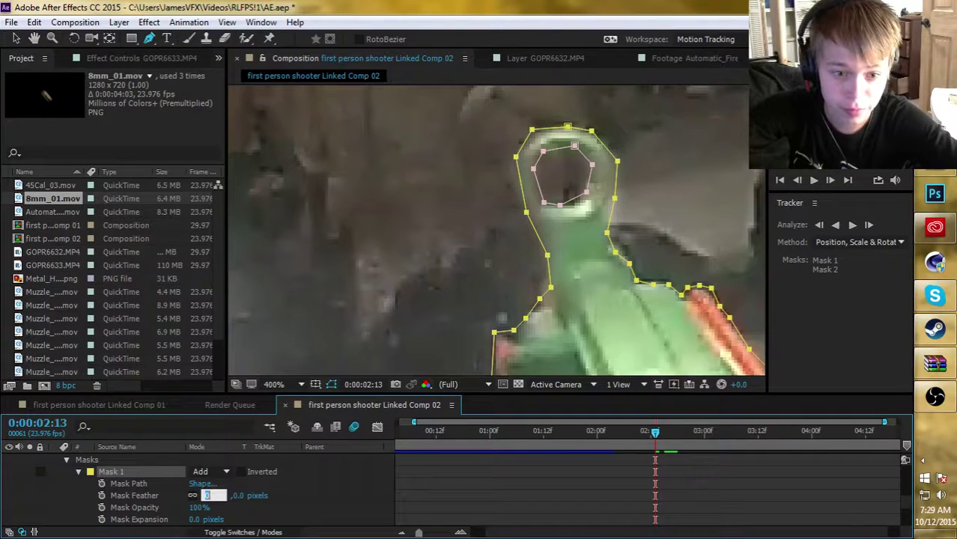
pyautogui.write('5')
pyautogui.press('Return')
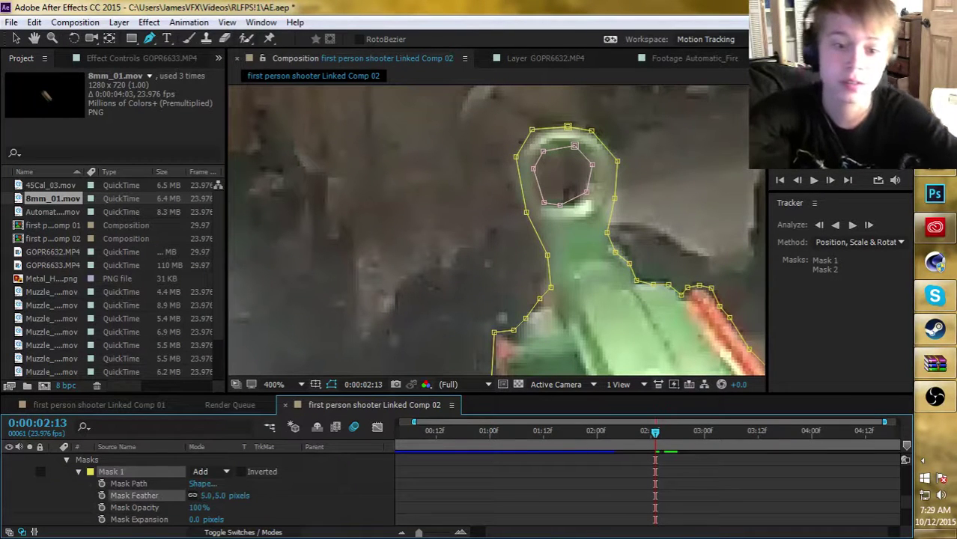
# Move the lower-right point of the sight-opening mask slightly outward and collapse the layer's properties.
pyautogui.click(79, 472)
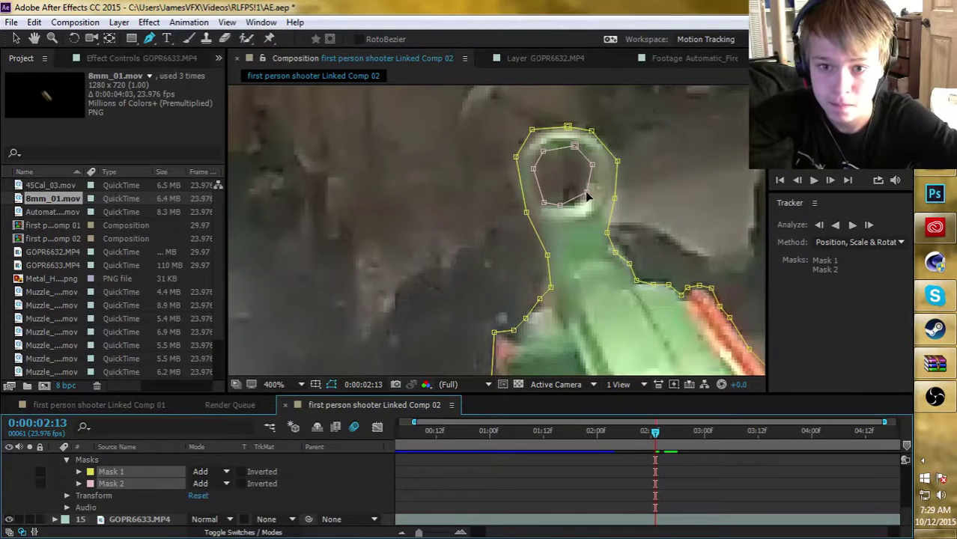
pyautogui.moveTo(586, 192); pyautogui.dragTo(581, 200)
pyautogui.scroll(1, 115, 504)
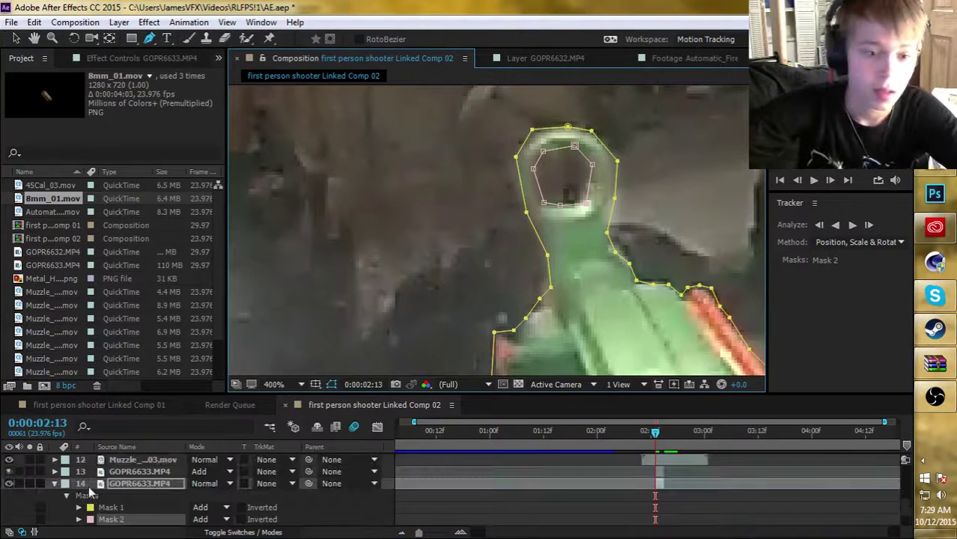
pyautogui.click(56, 484)
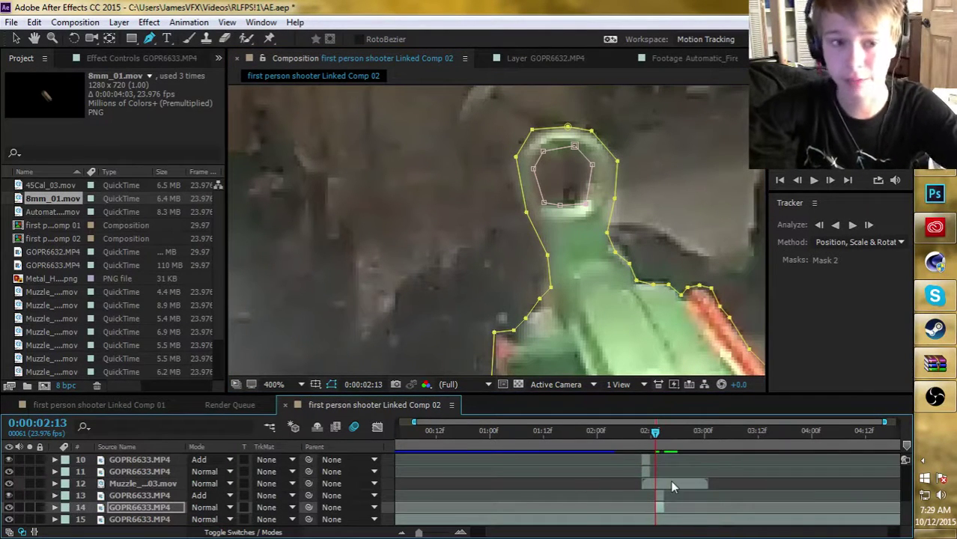
pyautogui.click(15, 38)
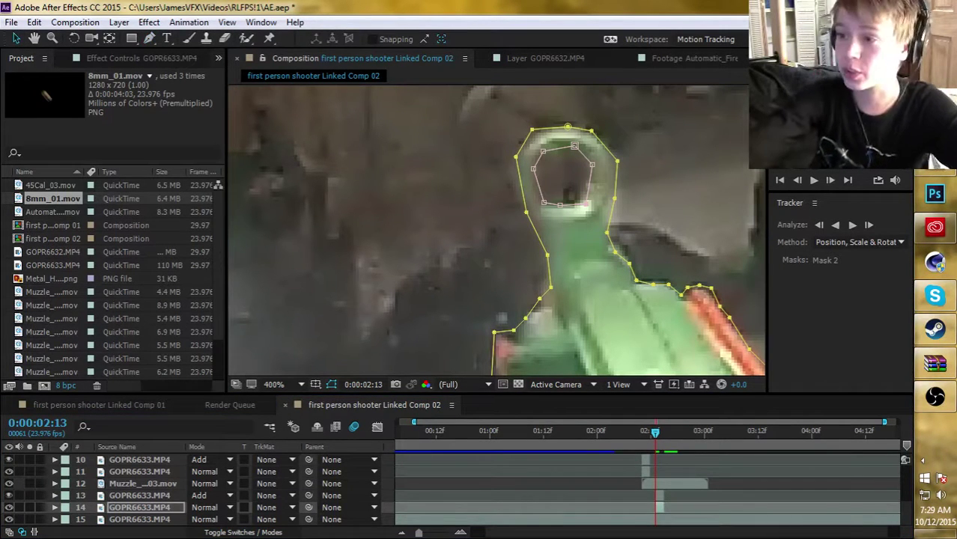
# Examine the muzzle-flash clips already in the project to compare their shapes.
pyautogui.moveTo(932, 164)
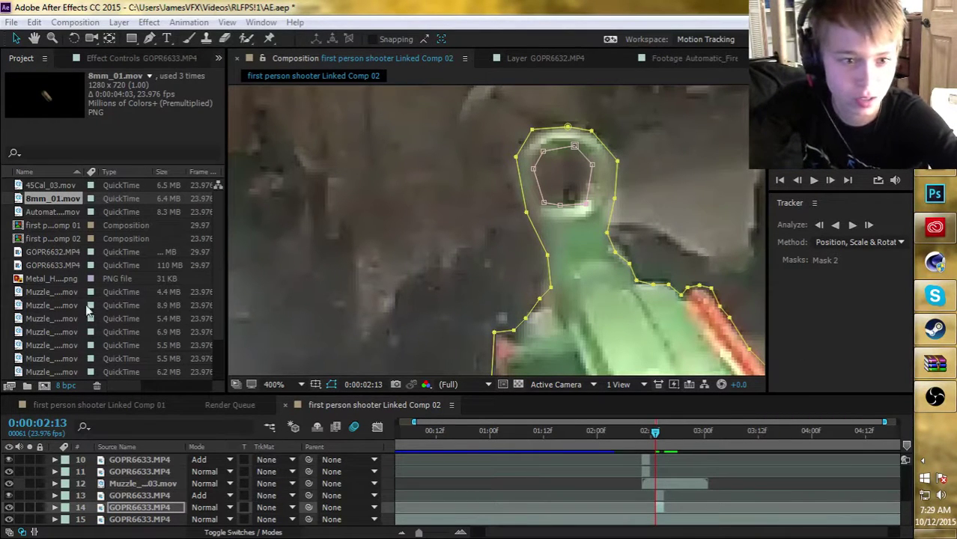
pyautogui.click(66, 292)
pyautogui.click(67, 318)
pyautogui.click(66, 305)
pyautogui.click(65, 332)
pyautogui.click(66, 346)
pyautogui.click(67, 359)
pyautogui.click(70, 321)
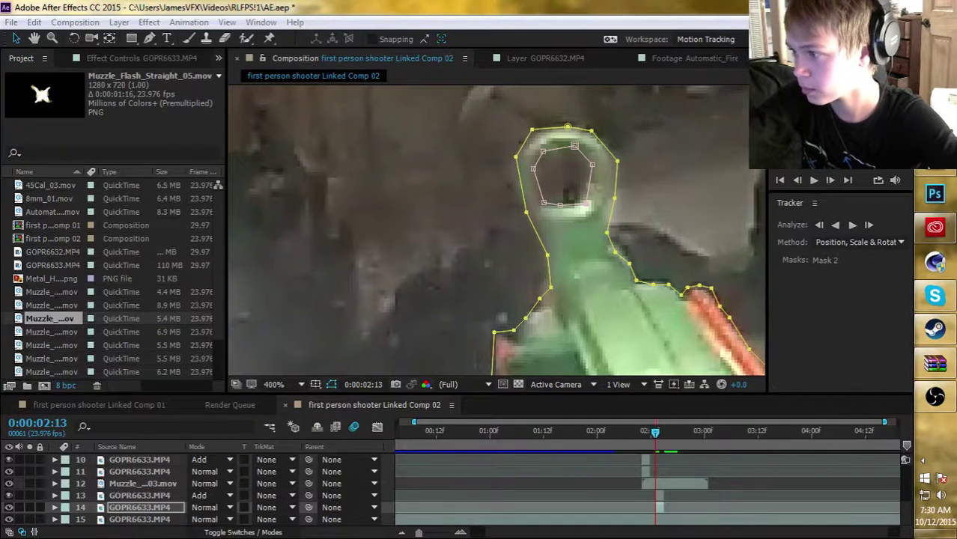
pyautogui.click(74, 332)
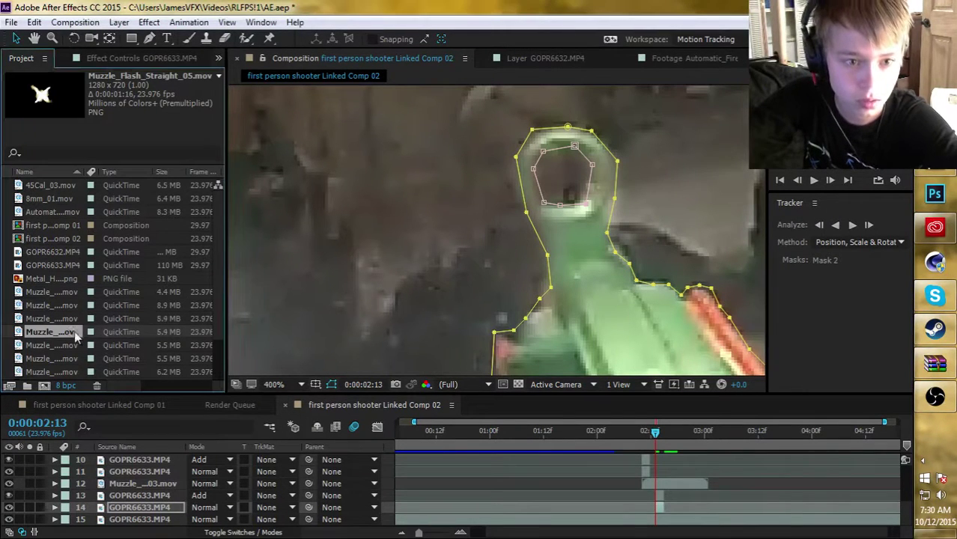
pyautogui.click(62, 346)
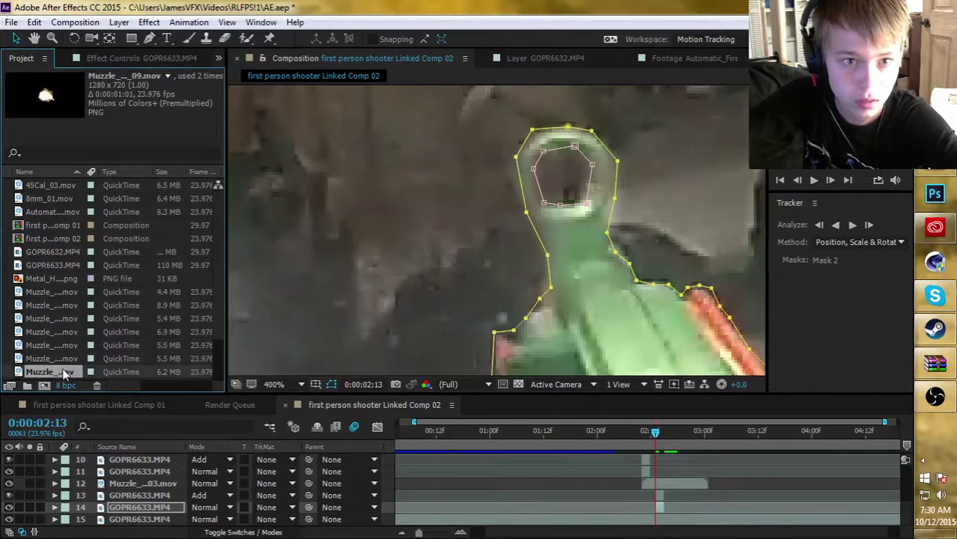
pyautogui.press('Up')
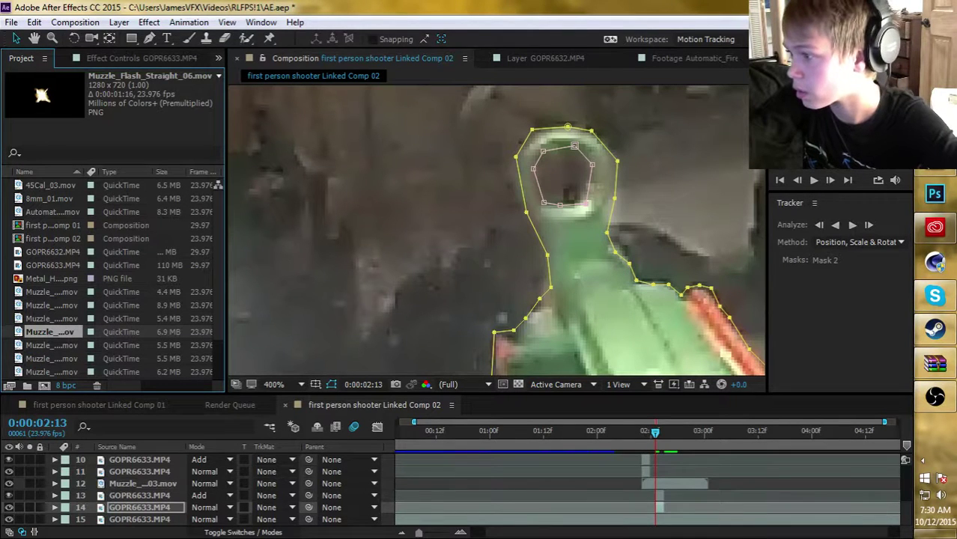
# Import Muzzle_Flash_Straight_07.mov and Muzzle_Flash_Straight_01.mov, and place the 01 clip directly below the masked Normal copy, starting at 0:00:02:13.
pyautogui.moveTo(692, 305); pyautogui.dragTo(80, 336)
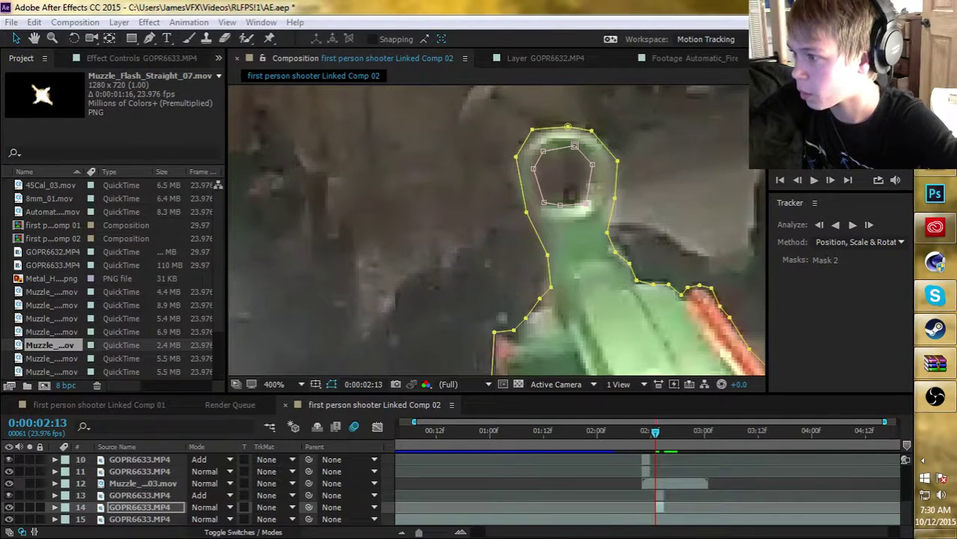
pyautogui.moveTo(692, 276); pyautogui.dragTo(56, 342)
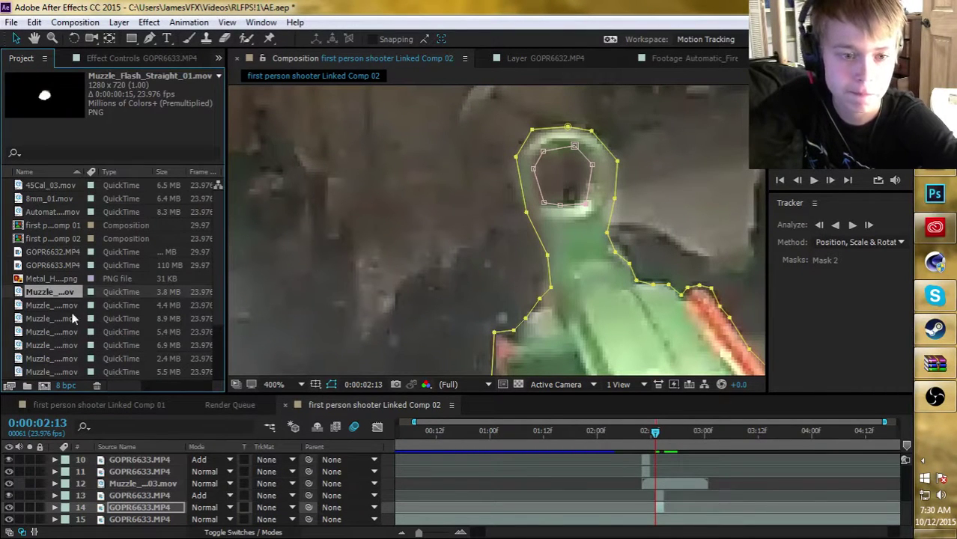
pyautogui.moveTo(55, 291); pyautogui.dragTo(672, 515)
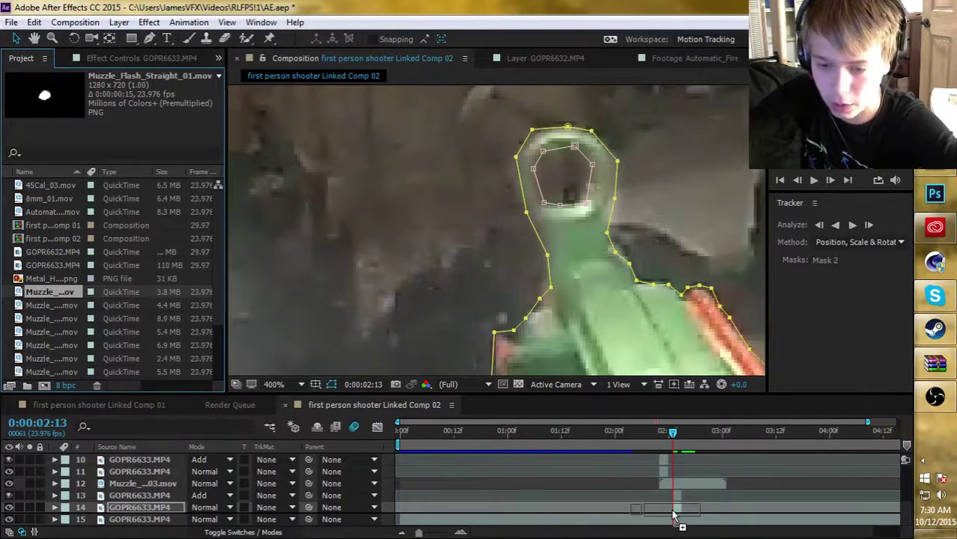
pyautogui.moveTo(672, 515); pyautogui.dragTo(673, 516)
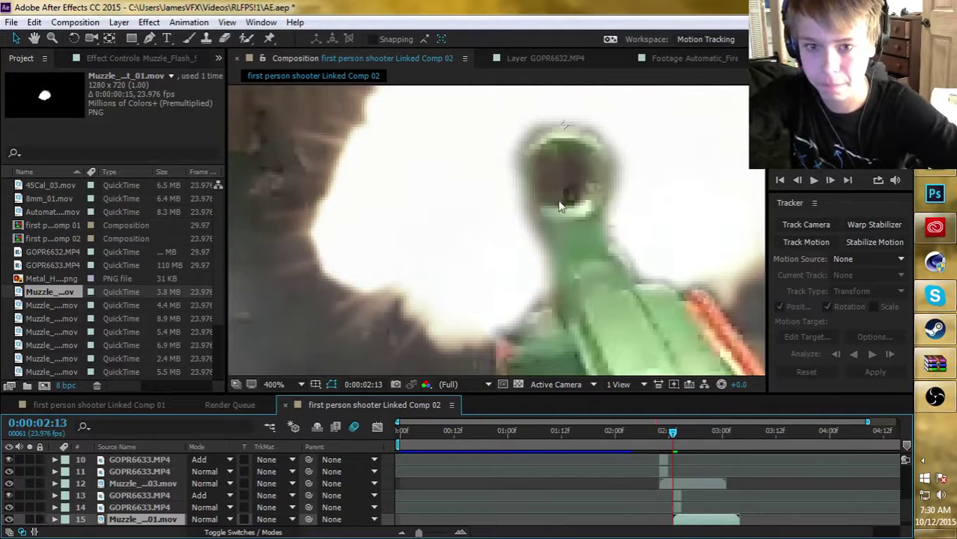
pyautogui.scroll(-2, 558, 207)
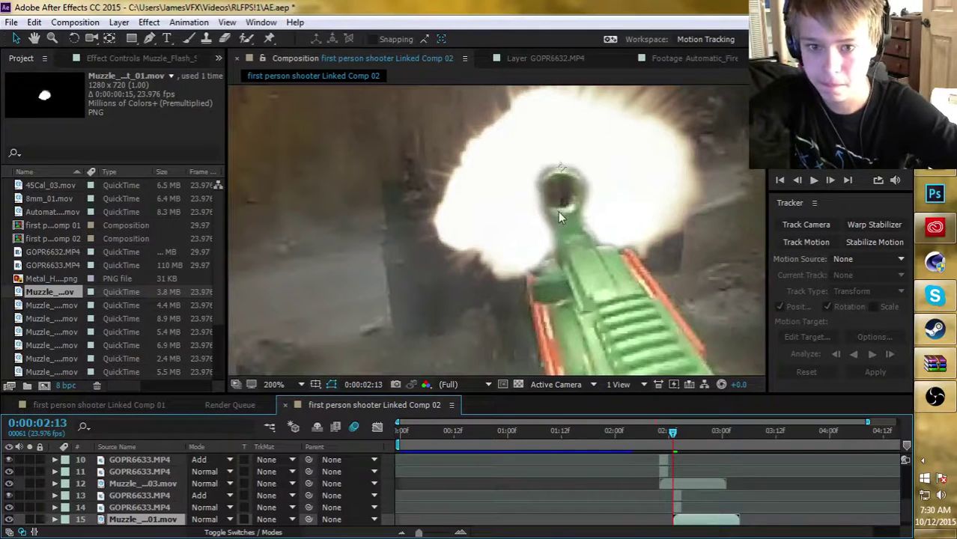
# Set Mask 2, the sight opening on the Normal-blended gun copy in layer 14, to Subtract and collapse the layer's properties.
pyautogui.click(677, 510)
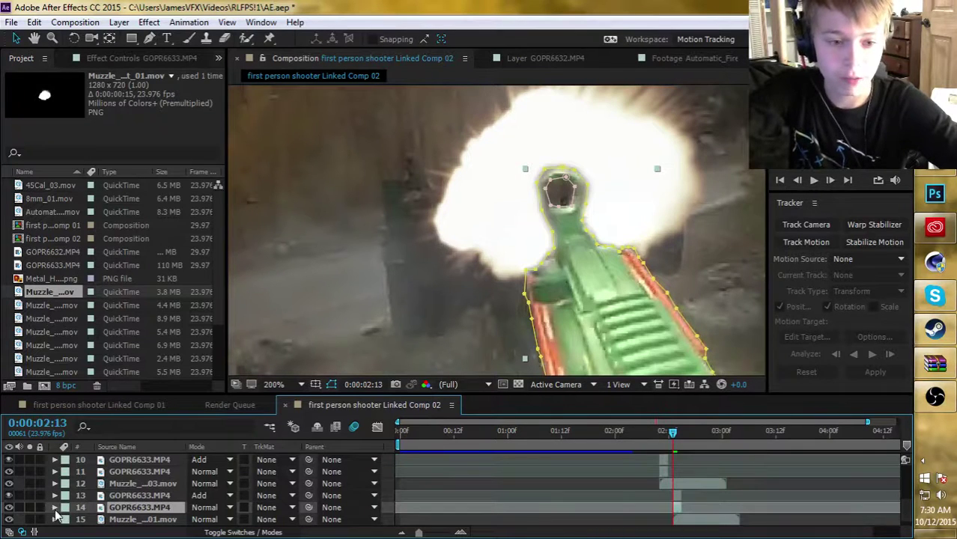
pyautogui.click(54, 507)
pyautogui.scroll(-1, 60, 509)
pyautogui.click(78, 473)
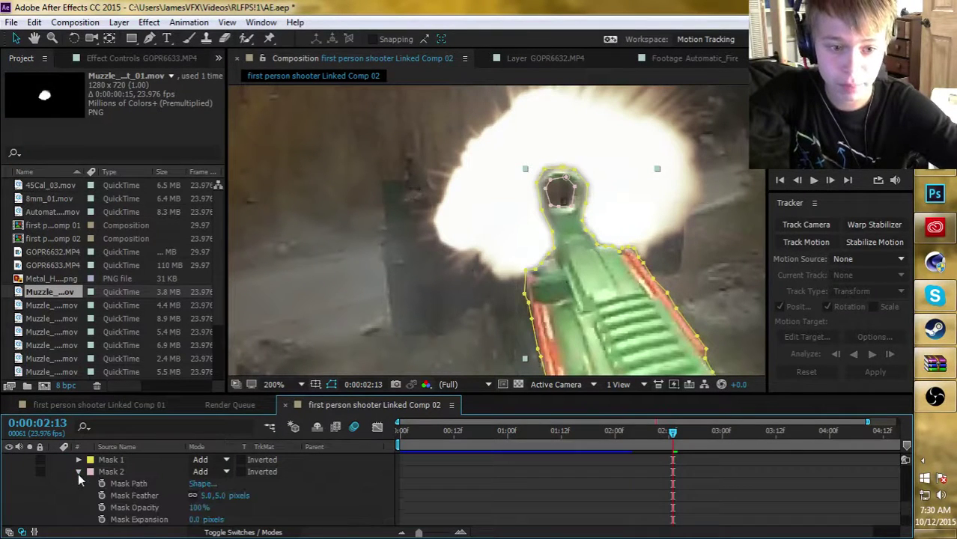
pyautogui.click(78, 473)
pyautogui.click(141, 471)
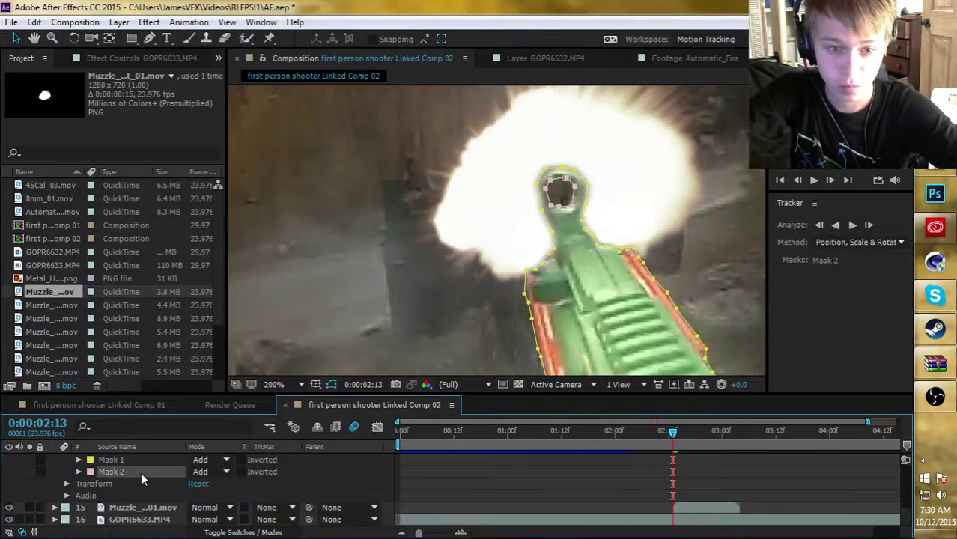
pyautogui.click(224, 472)
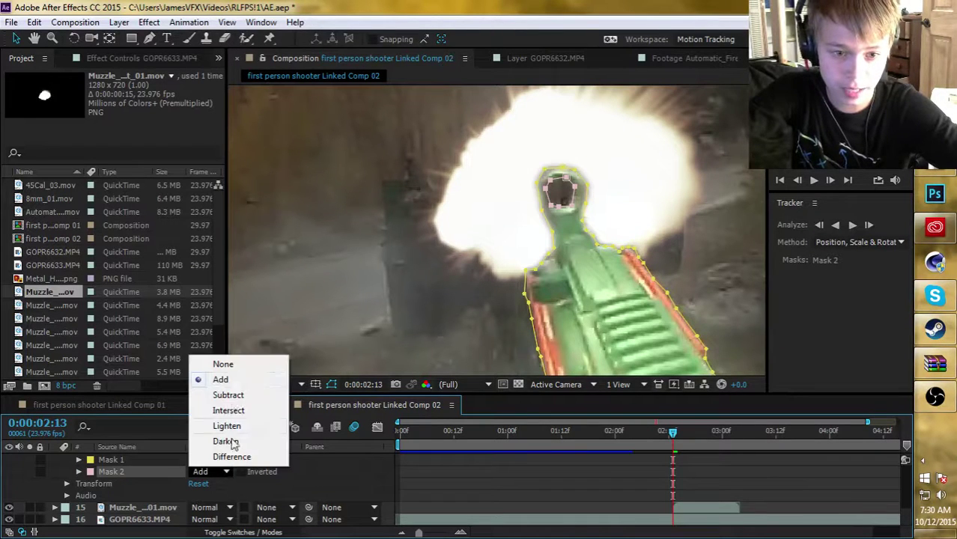
pyautogui.click(238, 396)
pyautogui.click(329, 485)
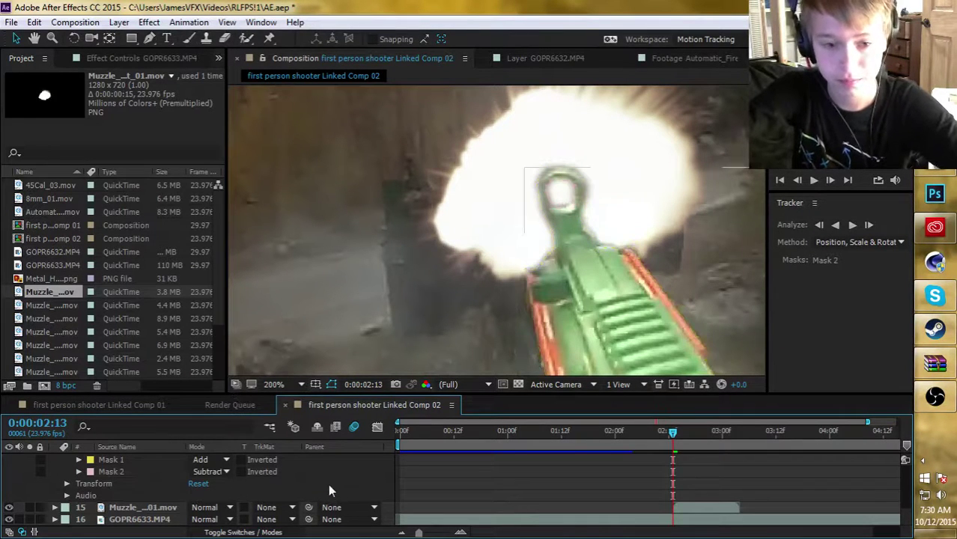
pyautogui.scroll(1, 127, 508)
pyautogui.click(54, 472)
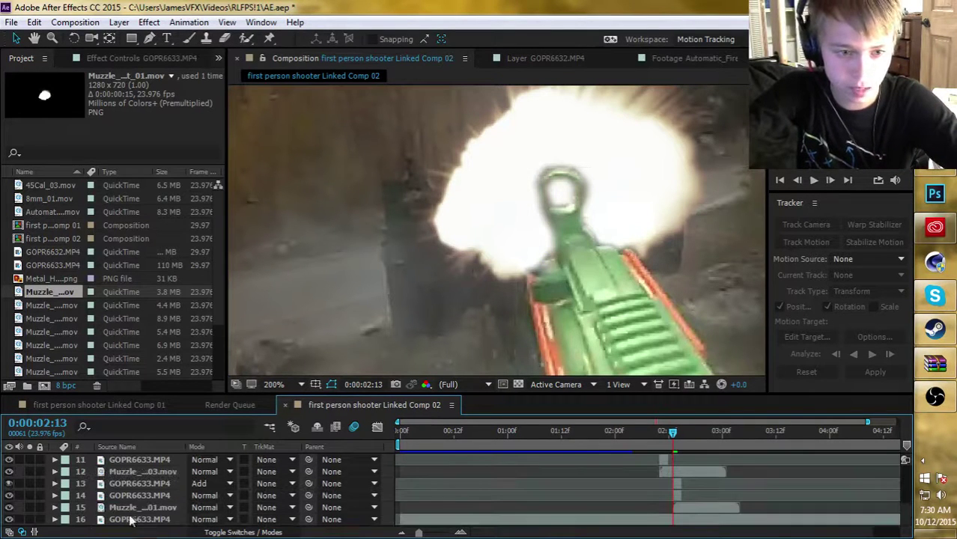
# Move the Muzzle_Flash 01 layer down so the flash sits around the gun's muzzle, and check it in the full frame.
pyautogui.click(674, 509)
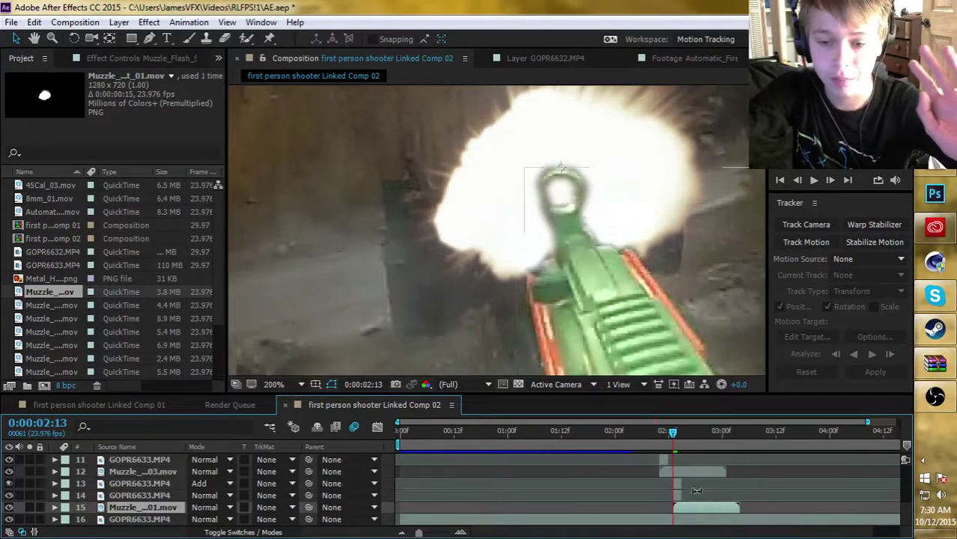
pyautogui.moveTo(695, 509)
pyautogui.mouseDown()
pyautogui.moveTo(711, 511)
pyautogui.moveTo(685, 512)
pyautogui.moveTo(706, 511)
pyautogui.mouseUp()
pyautogui.moveTo(520, 173); pyautogui.dragTo(517, 240)
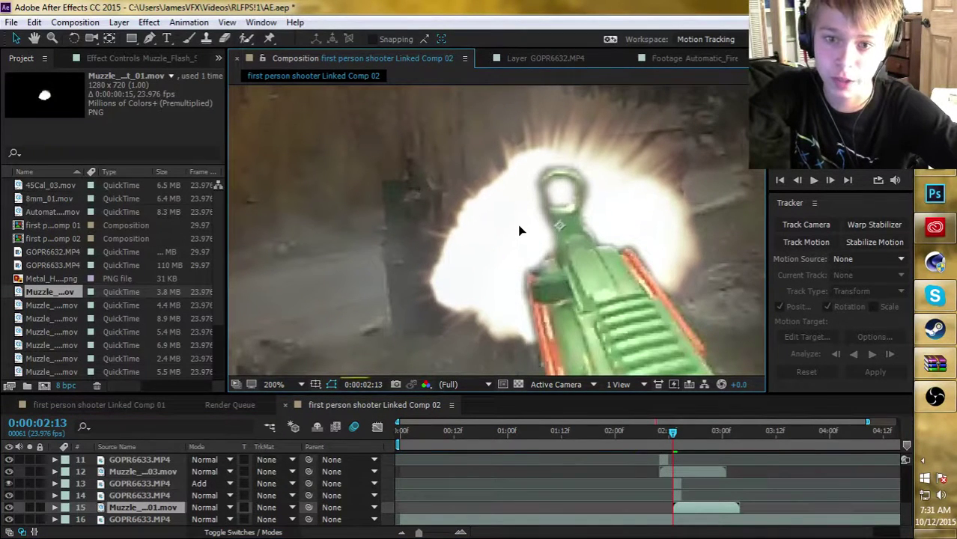
pyautogui.scroll(-2, 495, 294)
pyautogui.moveTo(495, 294)
pyautogui.mouseDown()
pyautogui.moveTo(480, 330)
pyautogui.moveTo(449, 217)
pyautogui.moveTo(430, 217)
pyautogui.moveTo(472, 286)
pyautogui.moveTo(503, 306)
pyautogui.mouseUp()
pyautogui.scroll(-2, 504, 306)
pyautogui.moveTo(298, 135); pyautogui.dragTo(193, 88)
pyautogui.moveTo(477, 280); pyautogui.dragTo(506, 291)
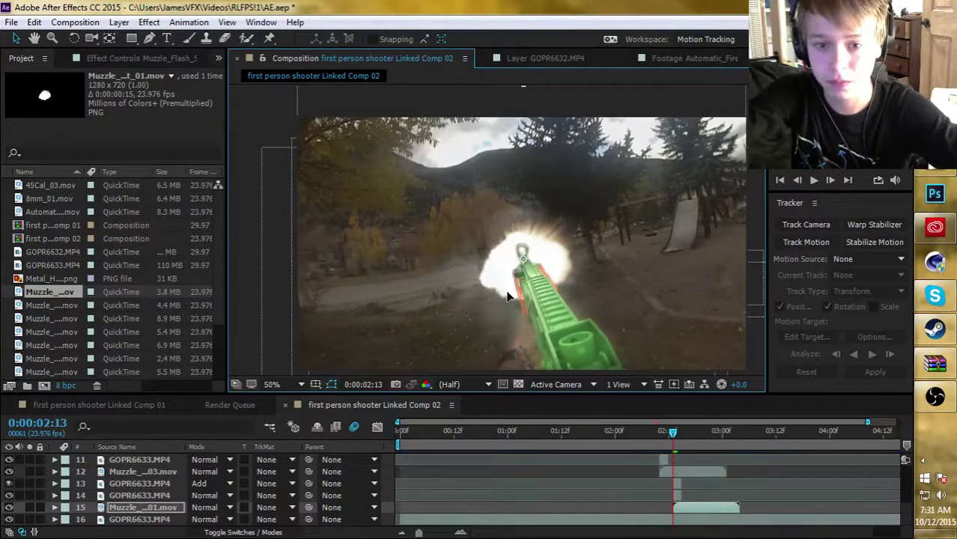
pyautogui.moveTo(673, 443)
pyautogui.mouseDown()
pyautogui.moveTo(687, 442)
pyautogui.moveTo(676, 445)
pyautogui.mouseUp()
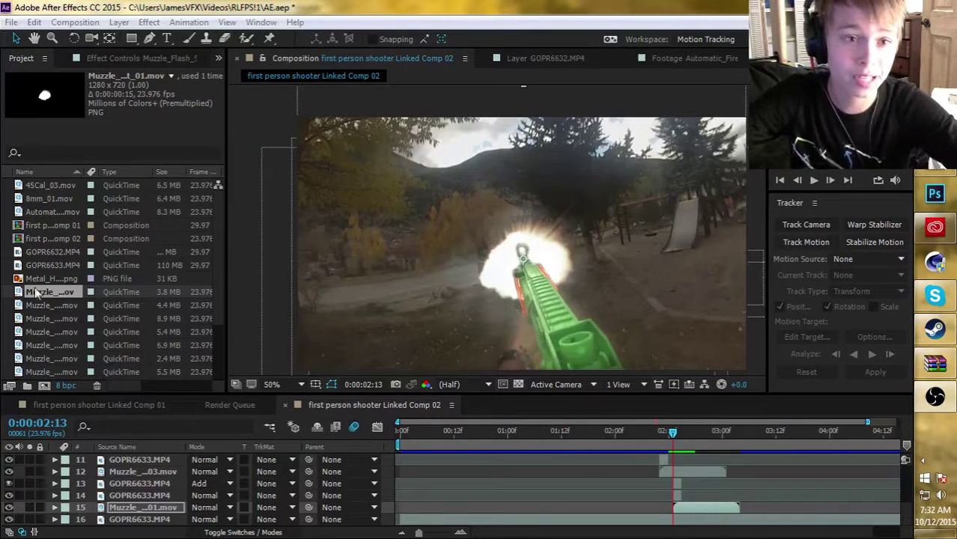
# Place the 8mm_01.mov shell clip directly below the masked Normal-blended gun copy, starting at 0:00:02:13.
pyautogui.click(61, 190)
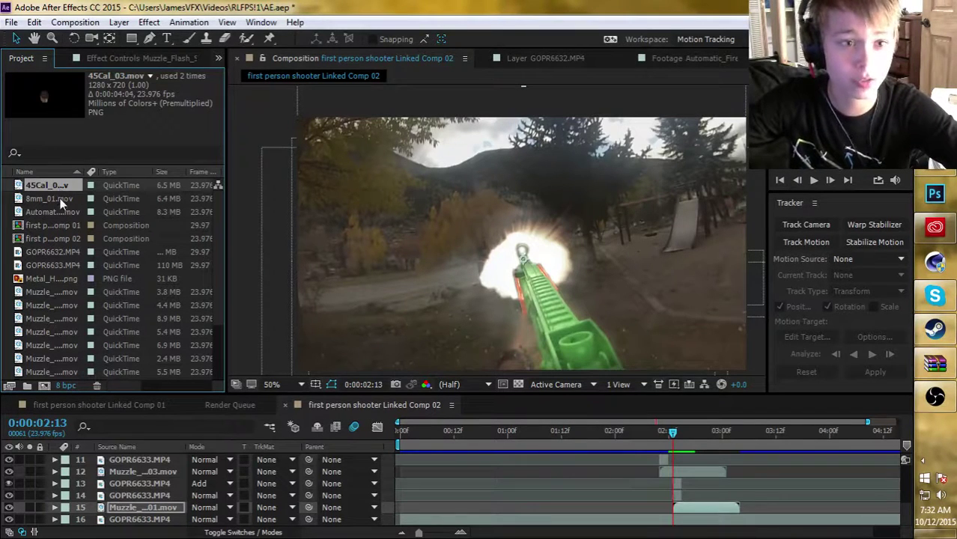
pyautogui.click(60, 199)
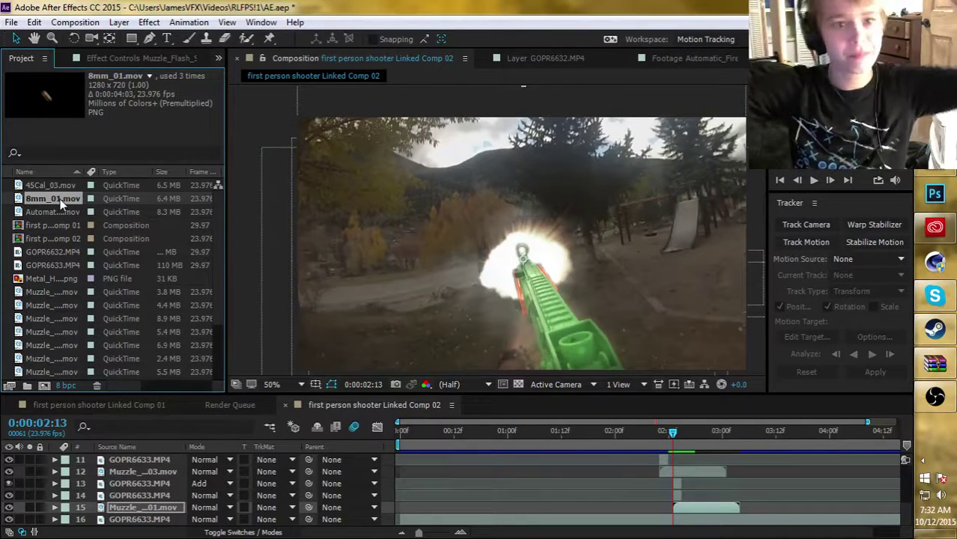
pyautogui.moveTo(58, 200); pyautogui.dragTo(138, 509)
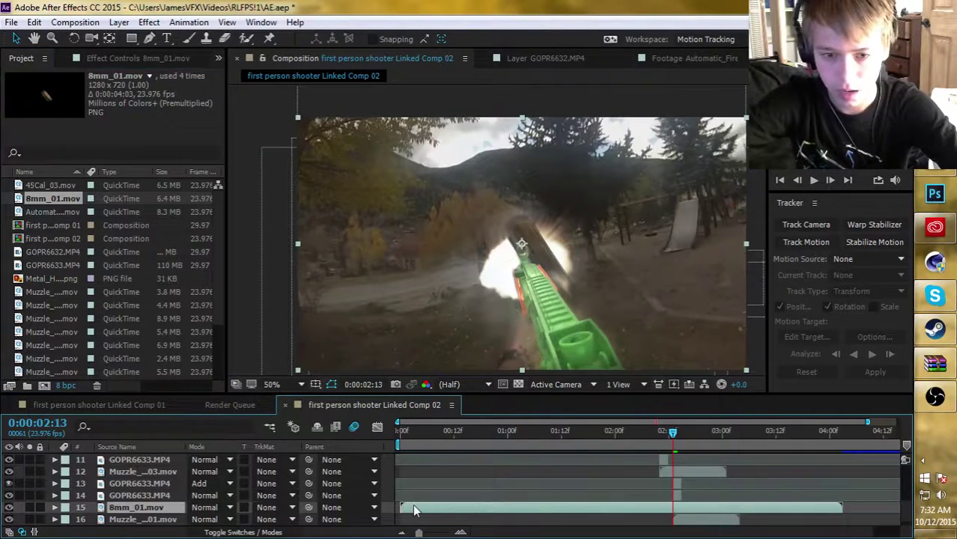
pyautogui.moveTo(418, 512); pyautogui.dragTo(494, 514)
pyautogui.moveTo(590, 515); pyautogui.dragTo(690, 510)
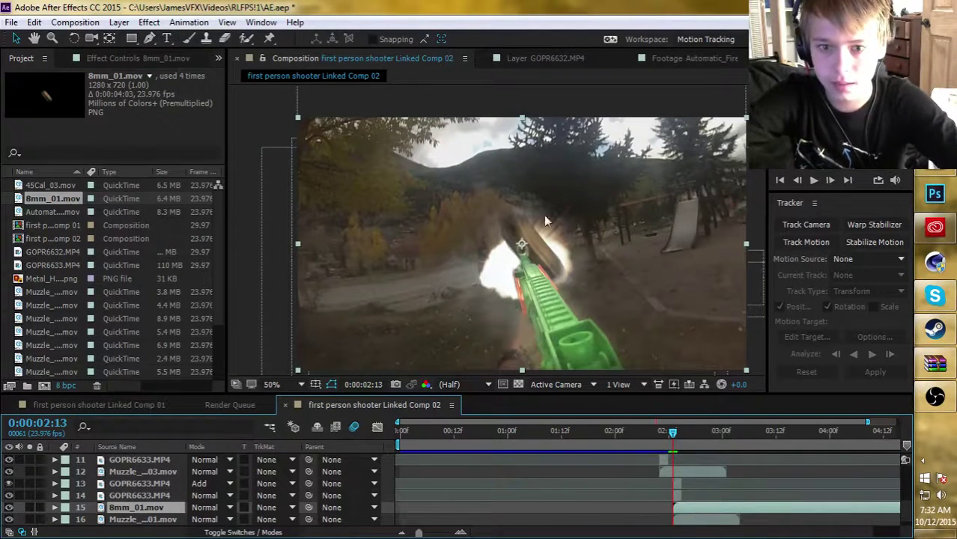
# Scale the 8mm_01.mov layer down to roughly a quarter size and position it beside the gun's right edge at 752, 494.
pyautogui.click(307, 120)
pyautogui.click(399, 179)
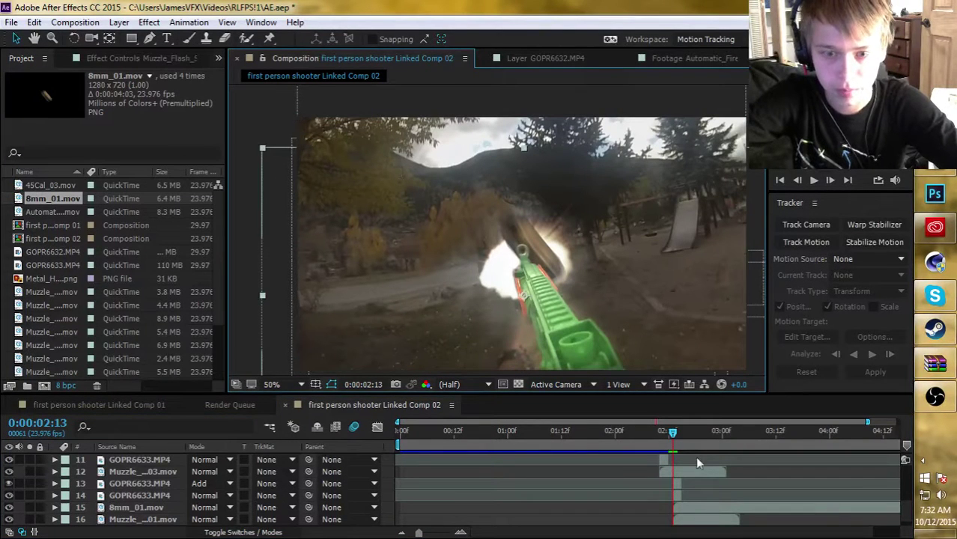
pyautogui.click(700, 508)
pyautogui.moveTo(298, 118); pyautogui.dragTo(430, 209)
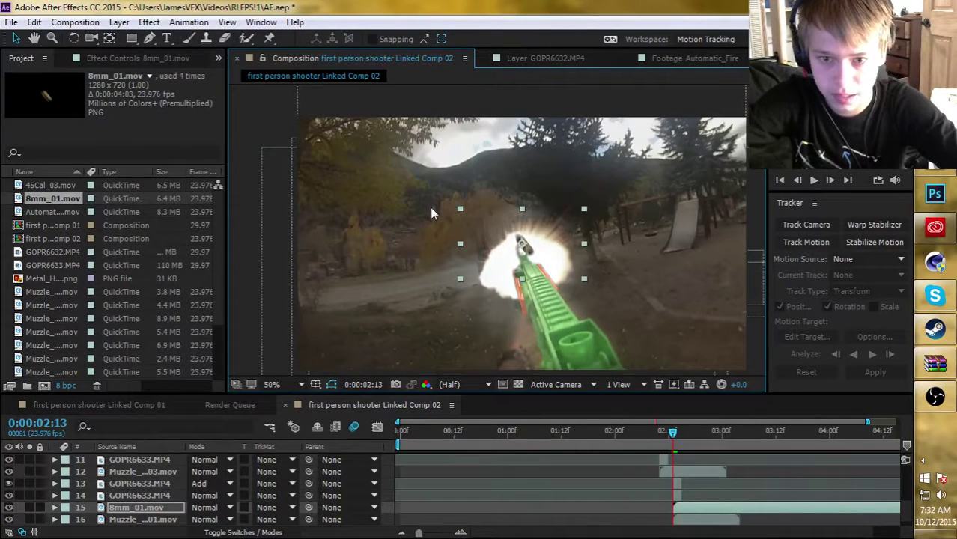
pyautogui.moveTo(492, 250); pyautogui.dragTo(530, 299)
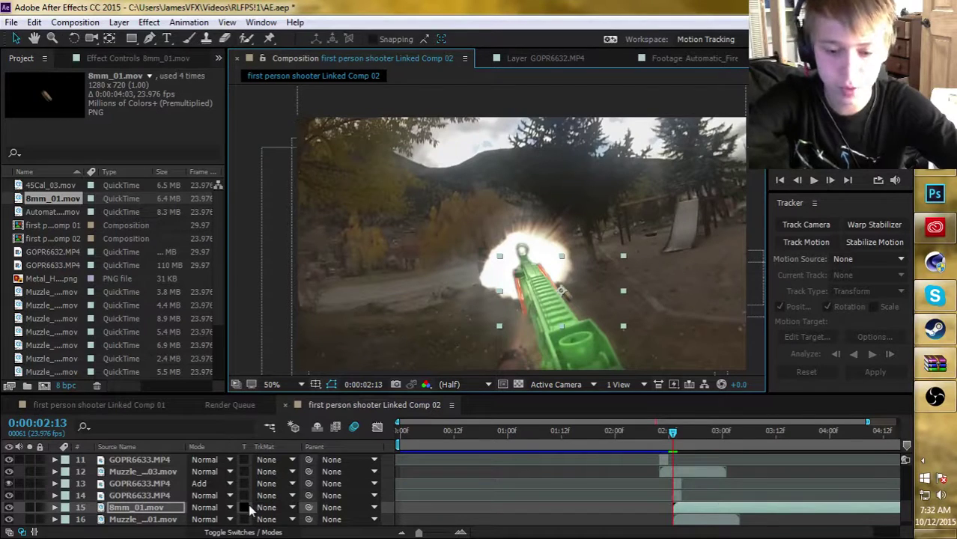
# Keyframe the shell layer's Position at 0:00:02:13, and at 0:00:02:17 move it just beyond the frame's right edge.
pyautogui.press('p')
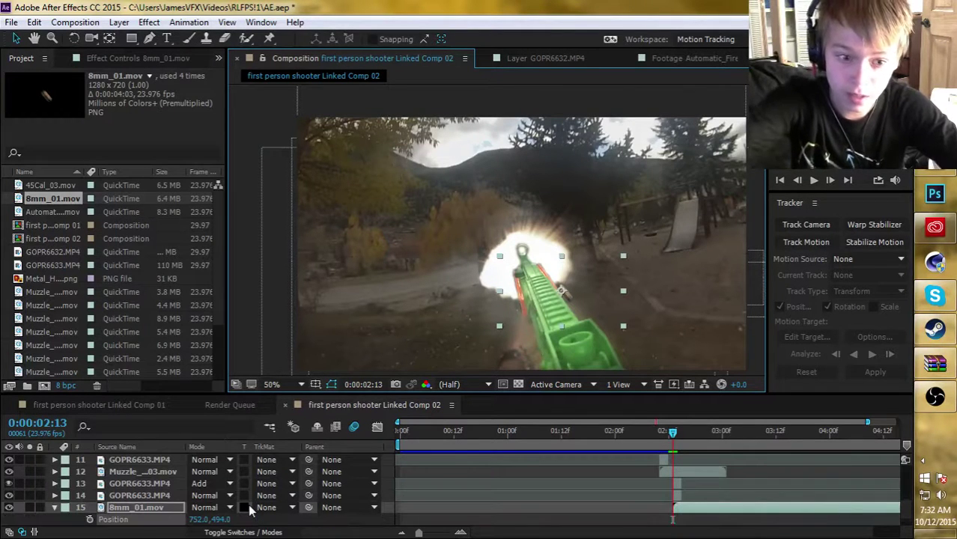
pyautogui.click(90, 519)
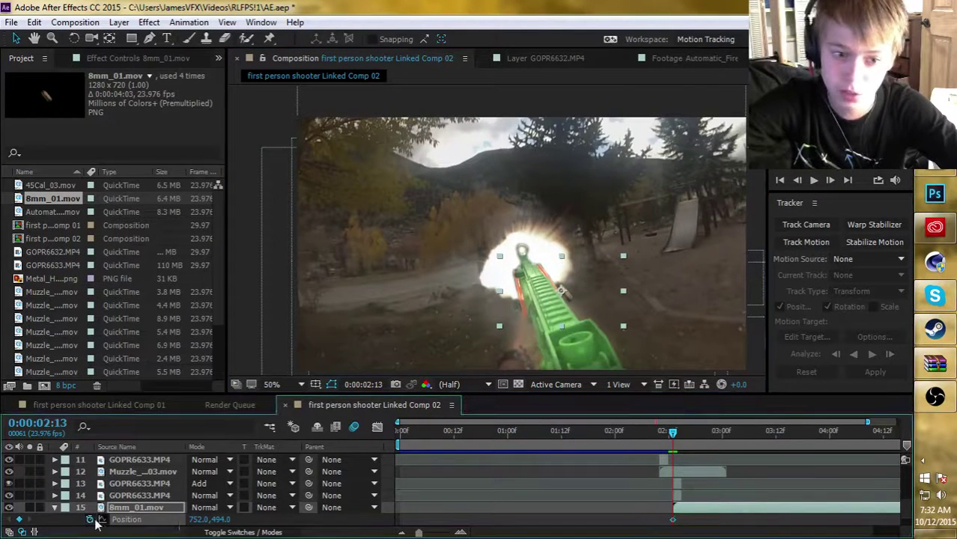
pyautogui.moveTo(673, 438); pyautogui.dragTo(691, 436)
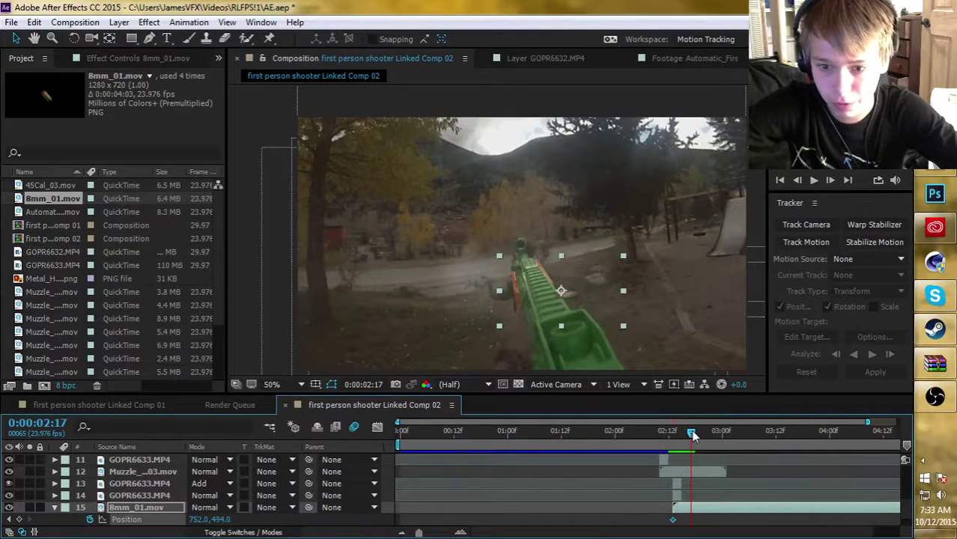
pyautogui.moveTo(575, 290); pyautogui.dragTo(743, 260)
# Preview the shell ejection and shift the second Position keyframe to about 0:00:02:19, returning to 0:00:02:13.
pyautogui.moveTo(690, 436); pyautogui.dragTo(674, 437)
pyautogui.press('space')
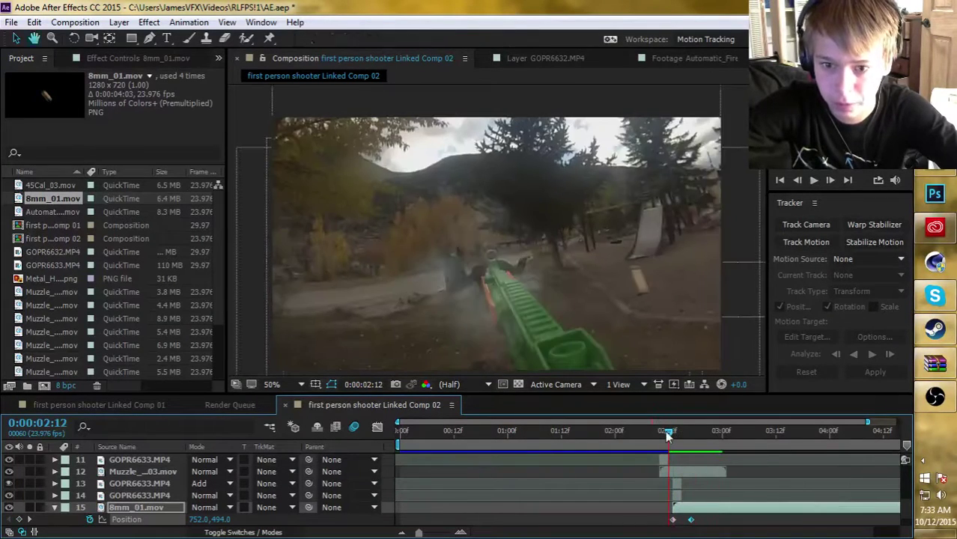
pyautogui.moveTo(673, 437)
pyautogui.mouseDown()
pyautogui.moveTo(663, 438)
pyautogui.moveTo(700, 432)
pyautogui.moveTo(659, 442)
pyautogui.mouseUp()
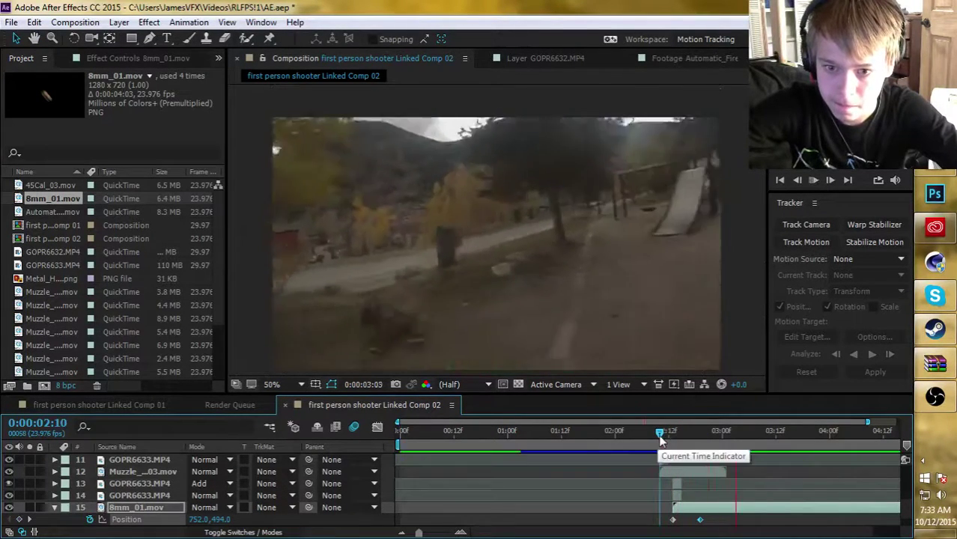
pyautogui.moveTo(668, 440)
pyautogui.mouseDown()
pyautogui.moveTo(700, 434)
pyautogui.moveTo(672, 436)
pyautogui.mouseUp()
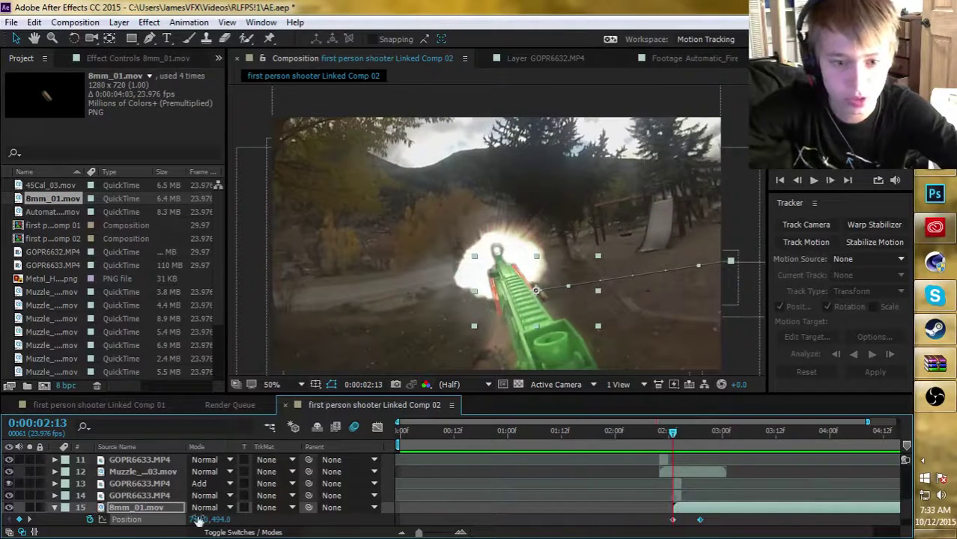
# Collapse the 8mm_01.mov layer's properties and enable motion blur for that layer.
pyautogui.click(54, 507)
pyautogui.click(223, 531)
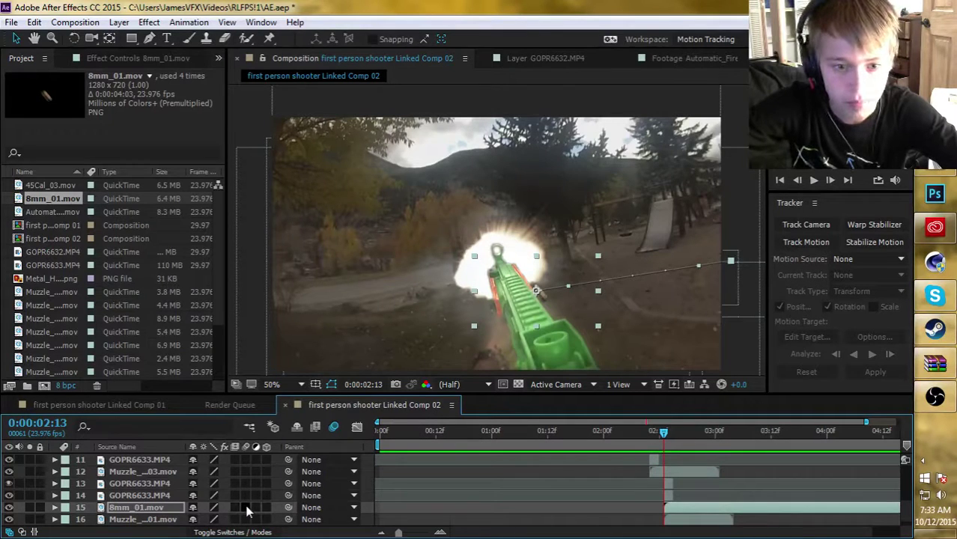
pyautogui.click(246, 508)
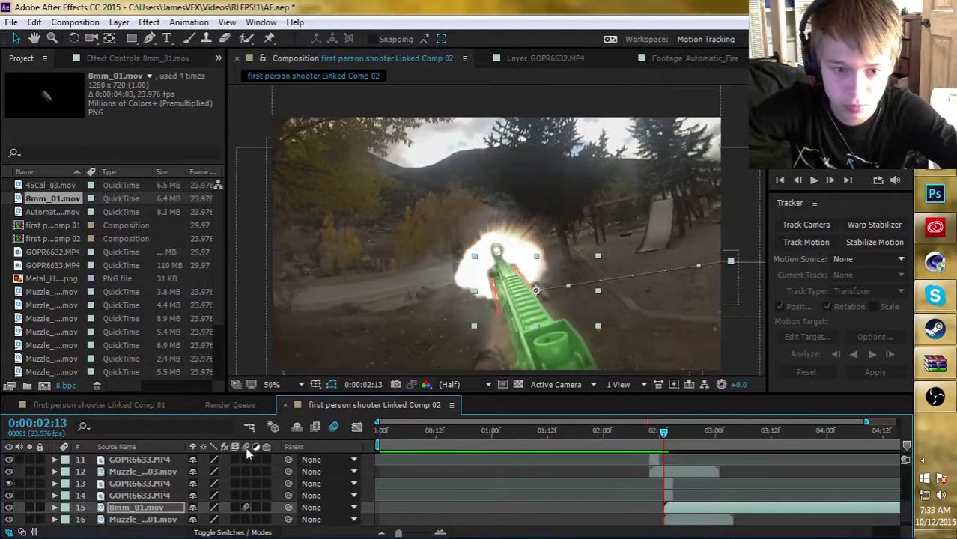
pyautogui.click(246, 508)
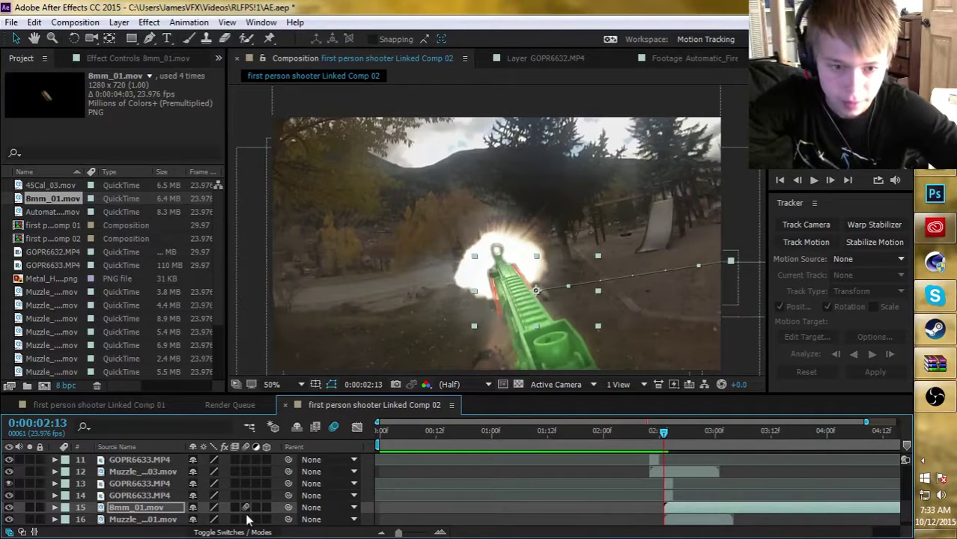
pyautogui.moveTo(664, 435); pyautogui.dragTo(669, 440)
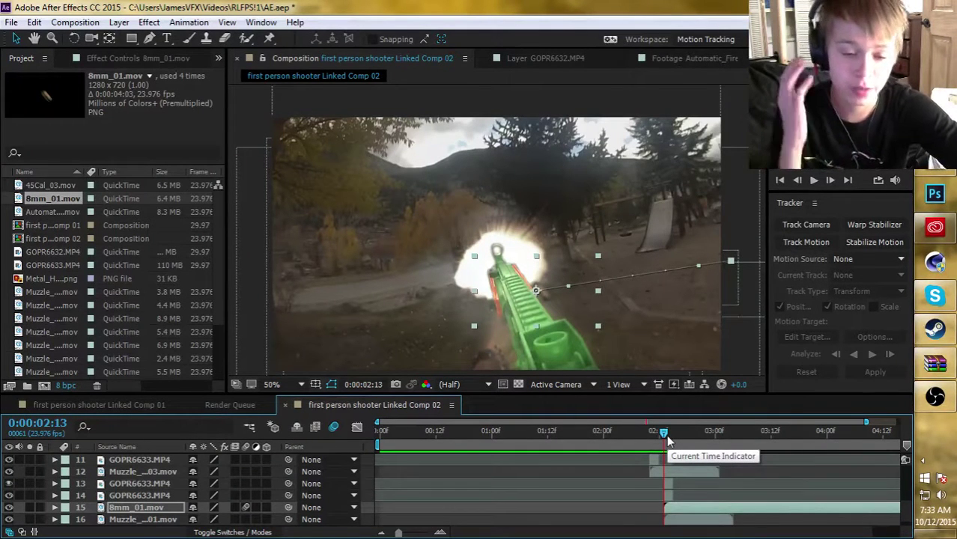
# Set the composition's motion blur shutter angle to 180° and check the shell at 0:00:02:14.
pyautogui.hotkey('ctrl', 'k')
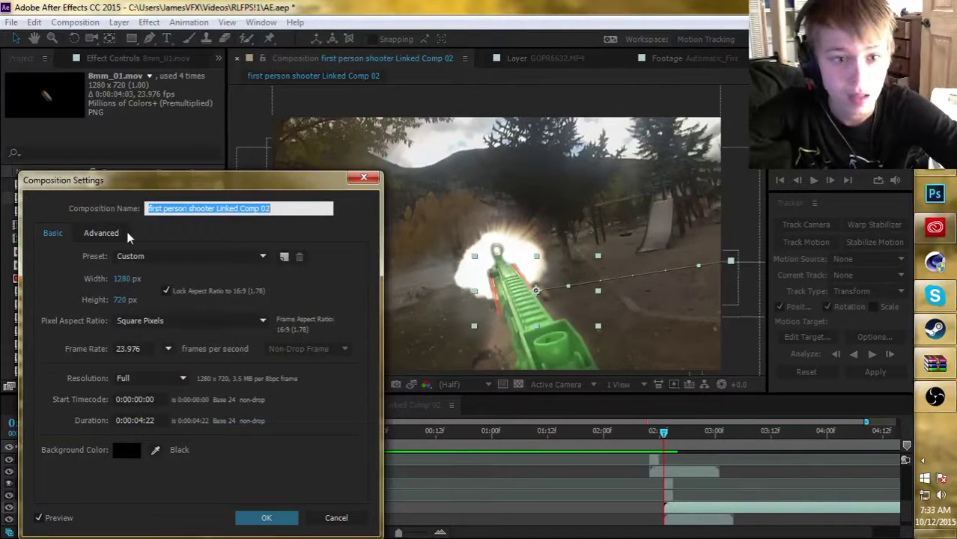
pyautogui.click(116, 238)
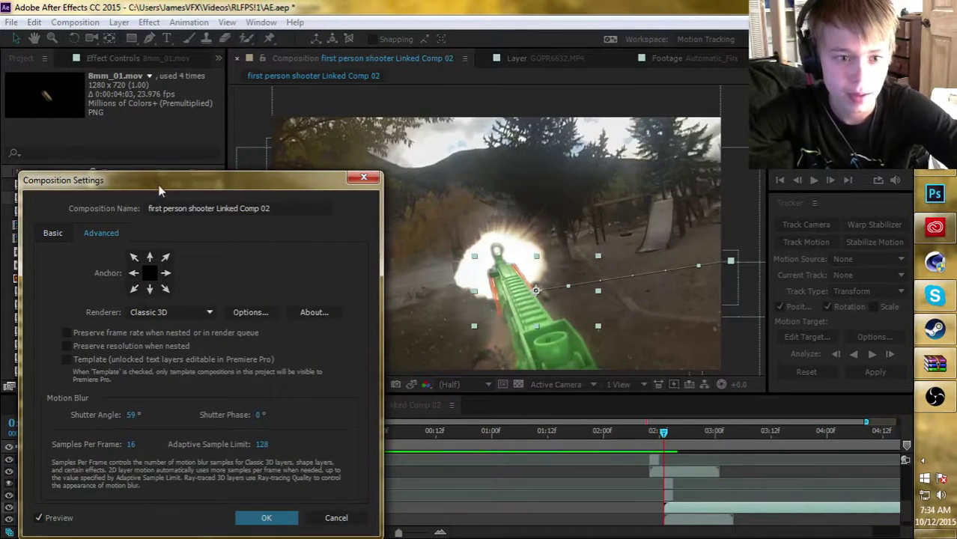
pyautogui.moveTo(159, 190); pyautogui.dragTo(149, 122)
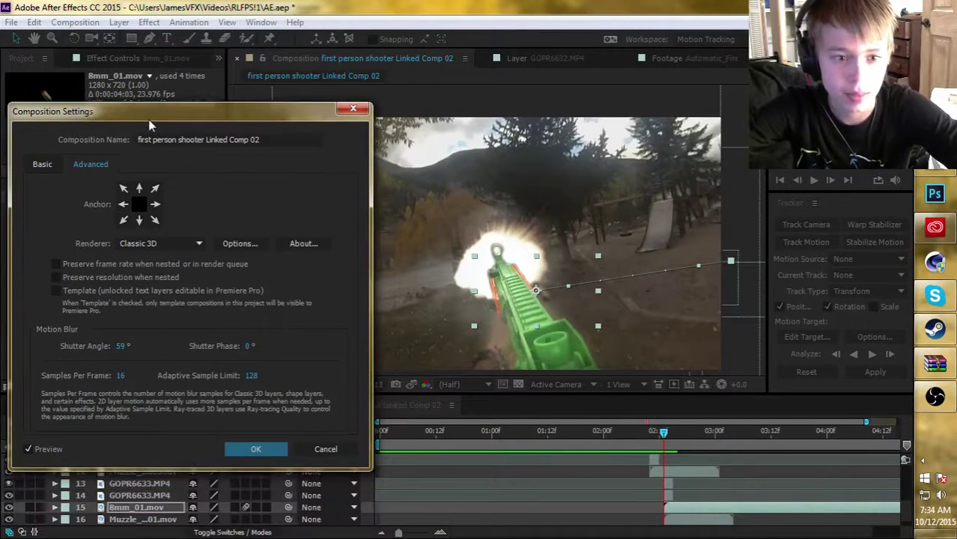
pyautogui.click(123, 346)
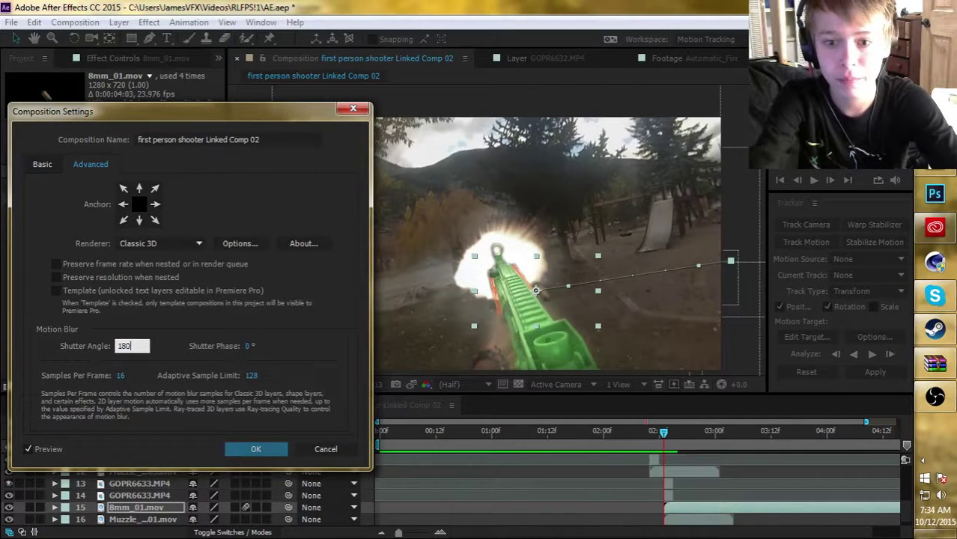
pyautogui.press('Return')
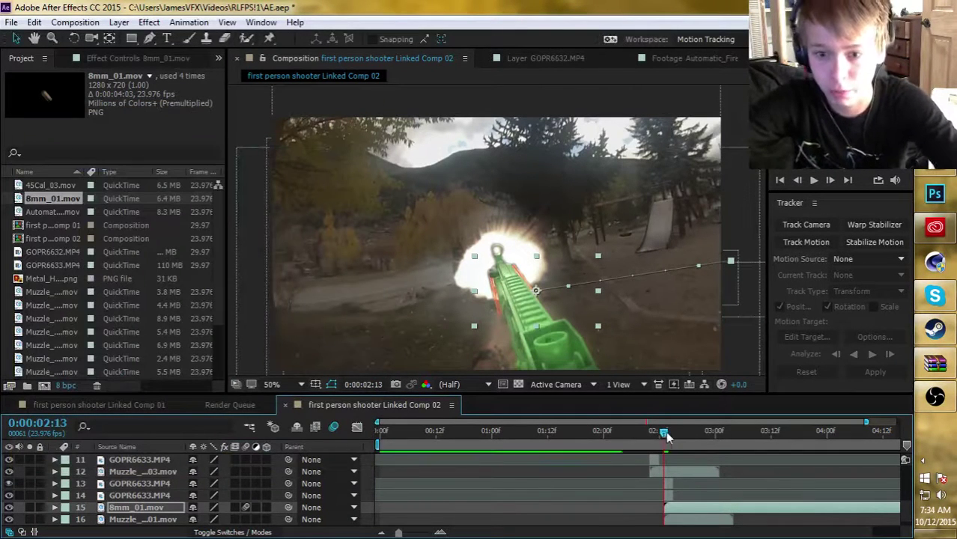
pyautogui.moveTo(666, 437); pyautogui.dragTo(671, 437)
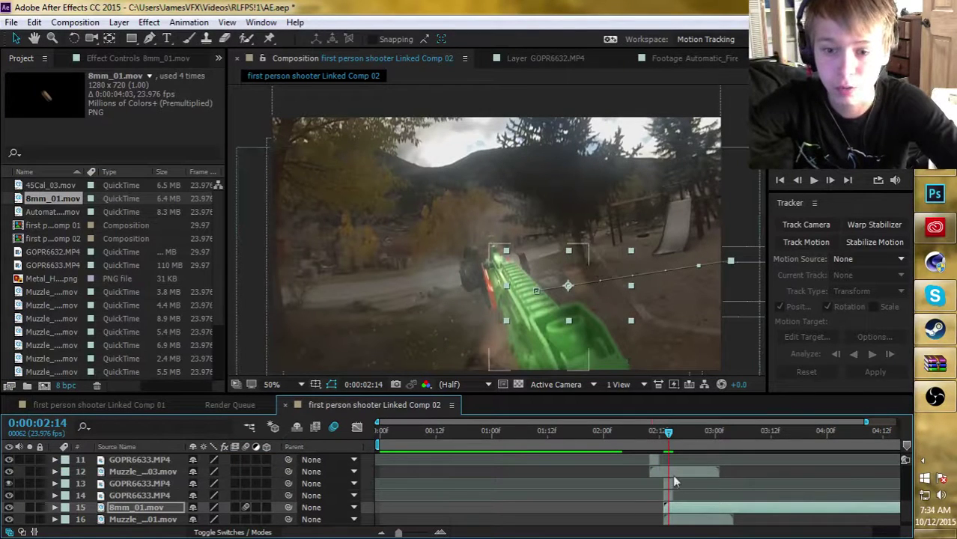
# Reduce the composition's motion blur shutter angle to 60°.
pyautogui.hotkey('ctrl', 'k')
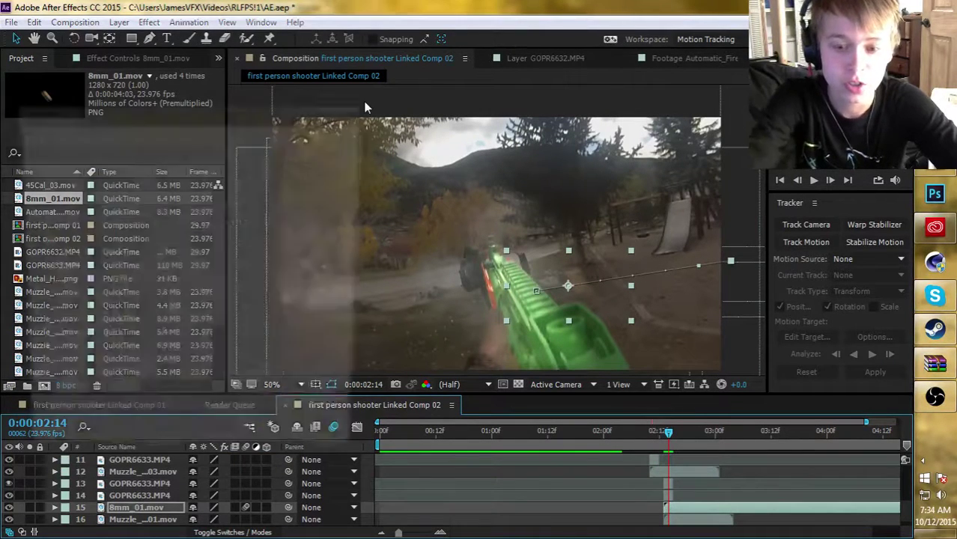
pyautogui.click(90, 164)
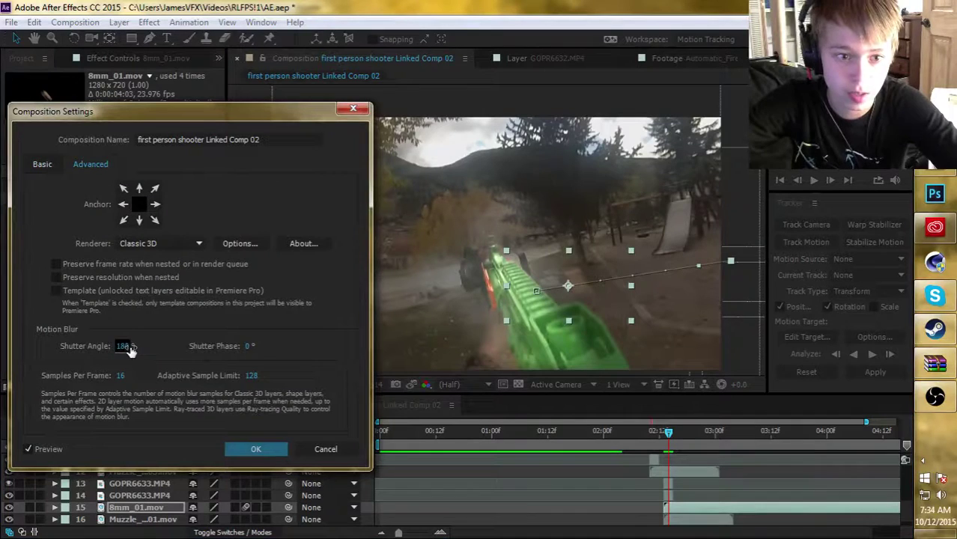
pyautogui.click(123, 346)
pyautogui.write('60')
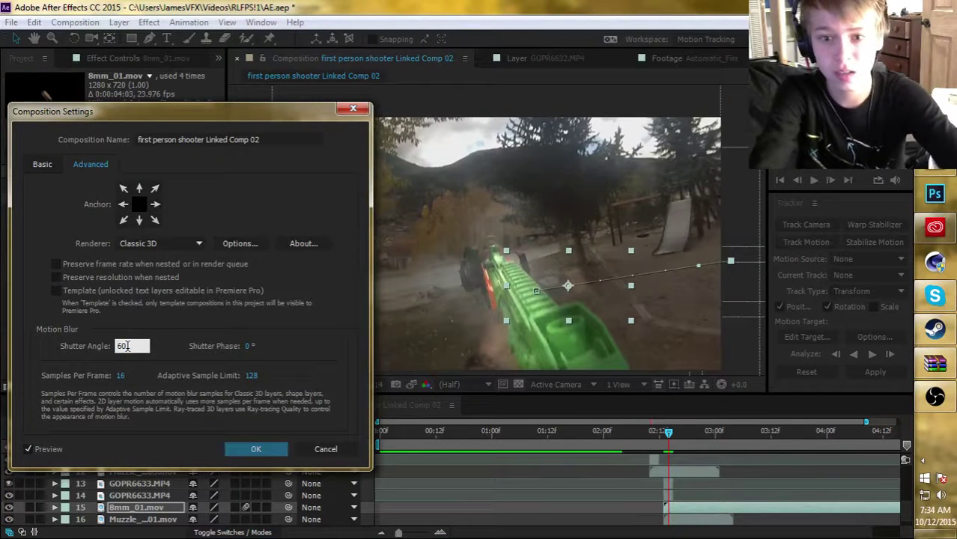
pyautogui.press('Return')
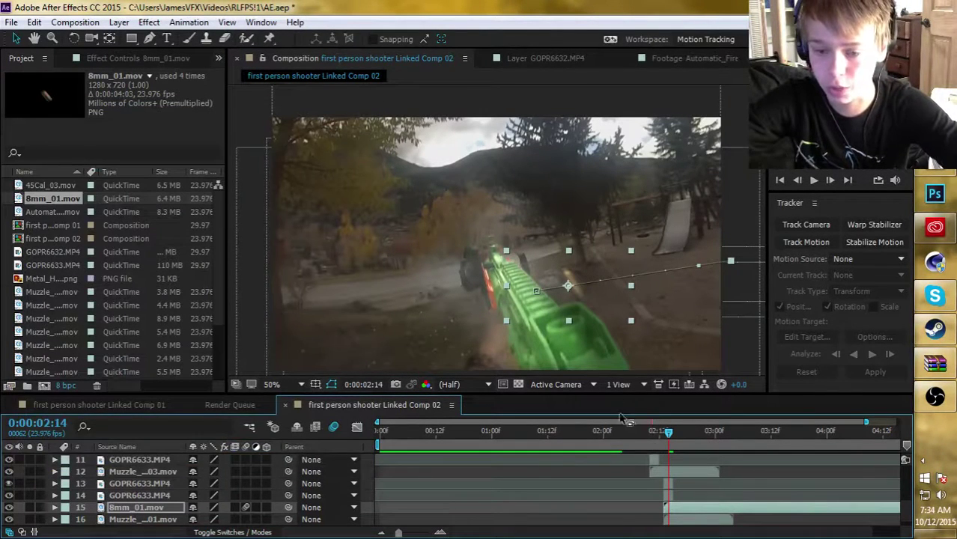
# Preview the gunshots from 0:00:01:12, then inspect the muzzle flash and shell at 0:00:02:13 and the frame at 0:00:02:08.
pyautogui.moveTo(668, 431); pyautogui.dragTo(631, 435)
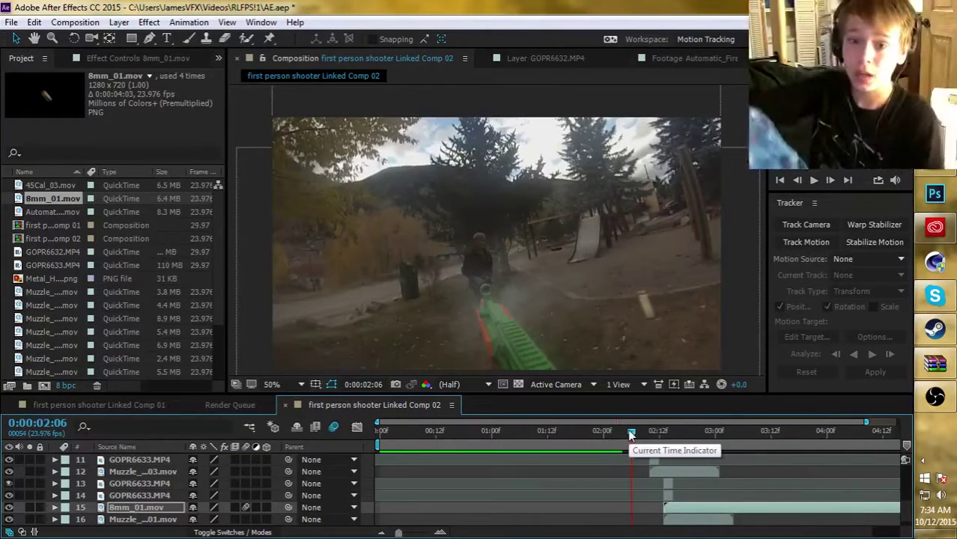
pyautogui.moveTo(632, 433); pyautogui.dragTo(547, 433)
pyautogui.click(813, 180)
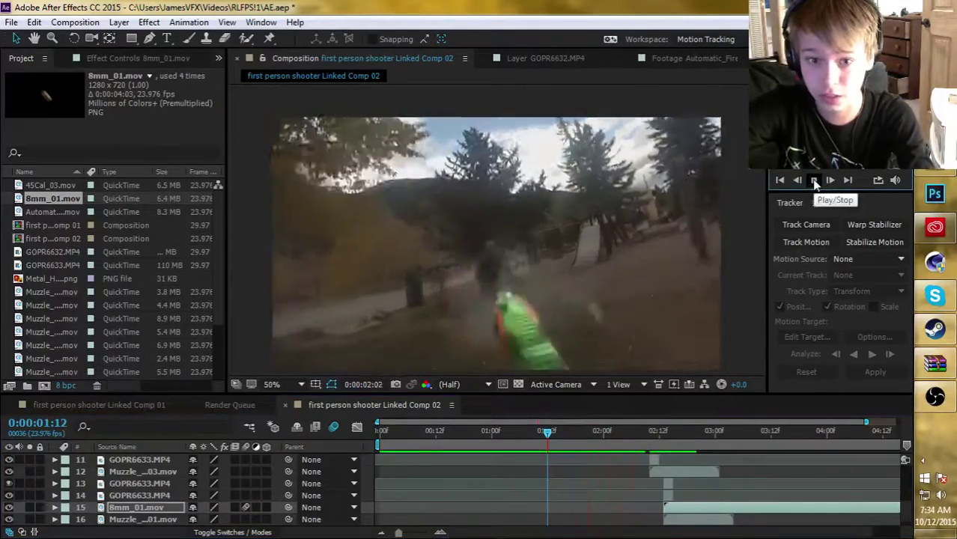
pyautogui.click(813, 180)
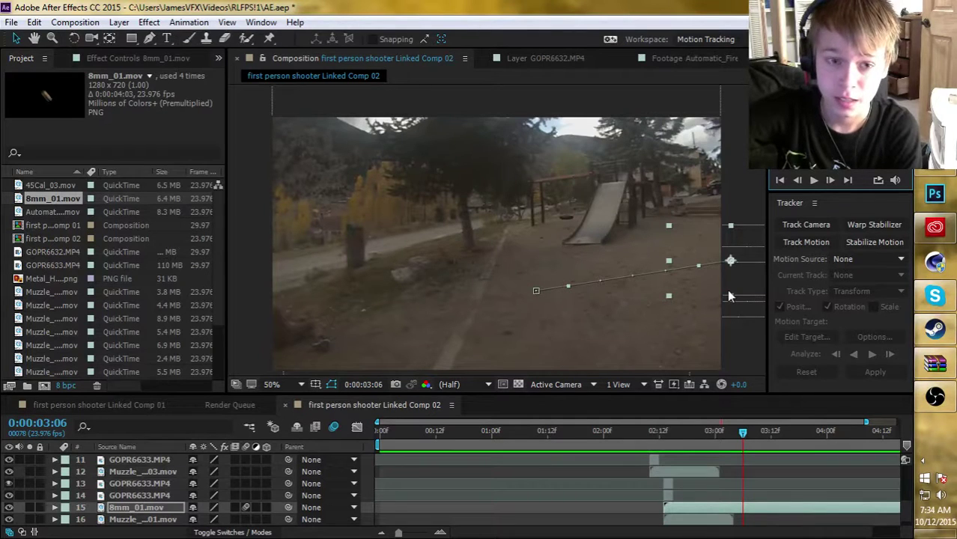
pyautogui.click(660, 432)
pyautogui.moveTo(659, 432)
pyautogui.mouseDown()
pyautogui.moveTo(695, 432)
pyautogui.moveTo(663, 433)
pyautogui.mouseUp()
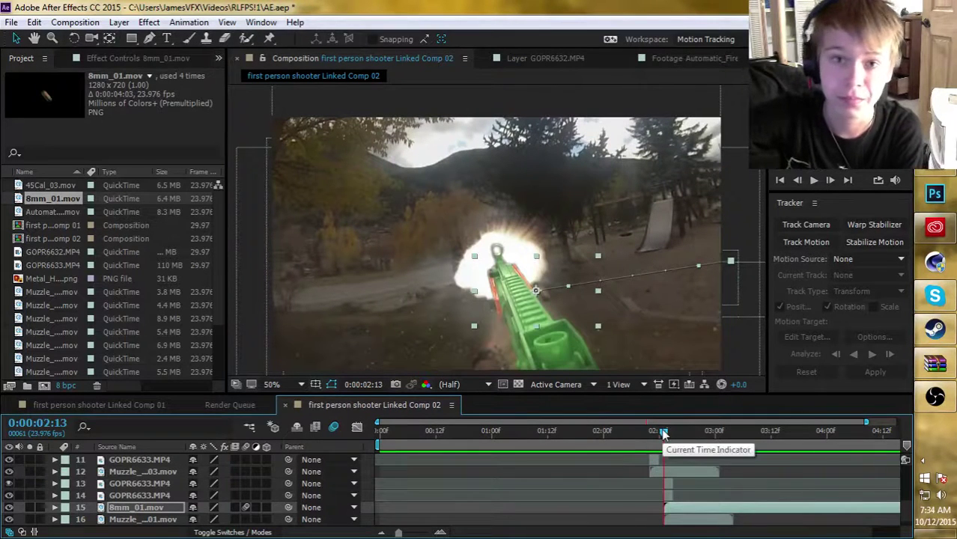
pyautogui.moveTo(663, 433); pyautogui.dragTo(640, 432)
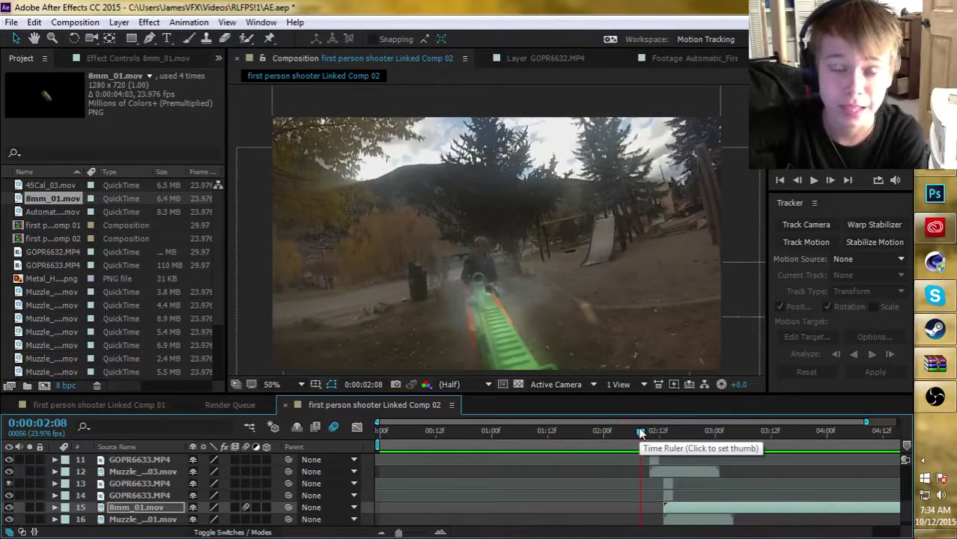